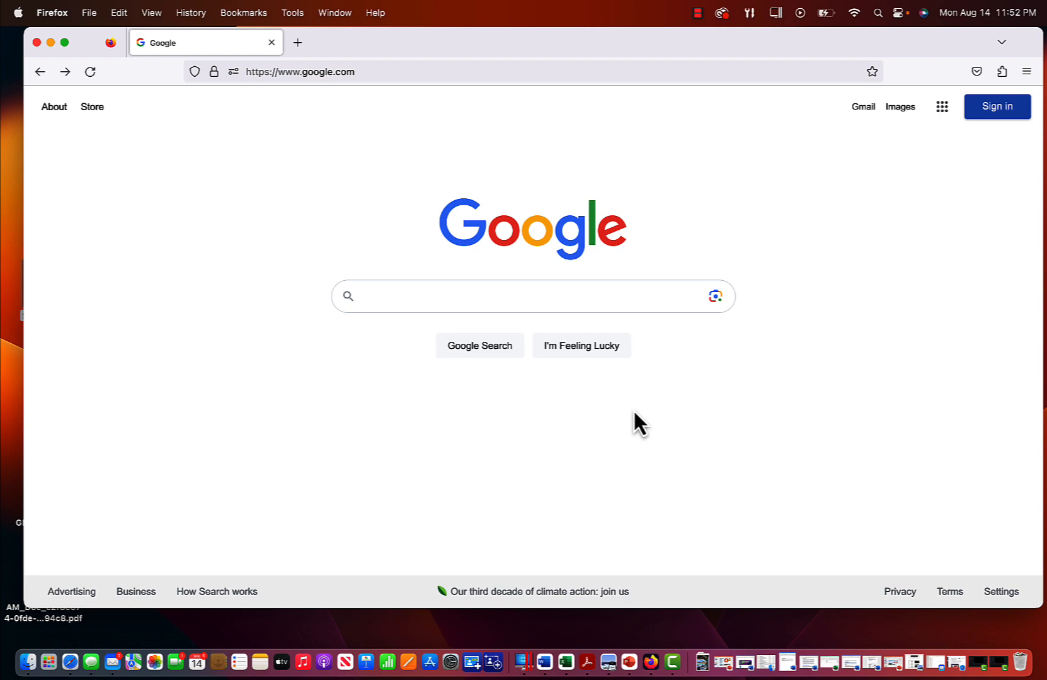
Go to the Google homepage and open YouTube from the list of Google apps
{"action": "left_click", "coordinate": [376, 72]}
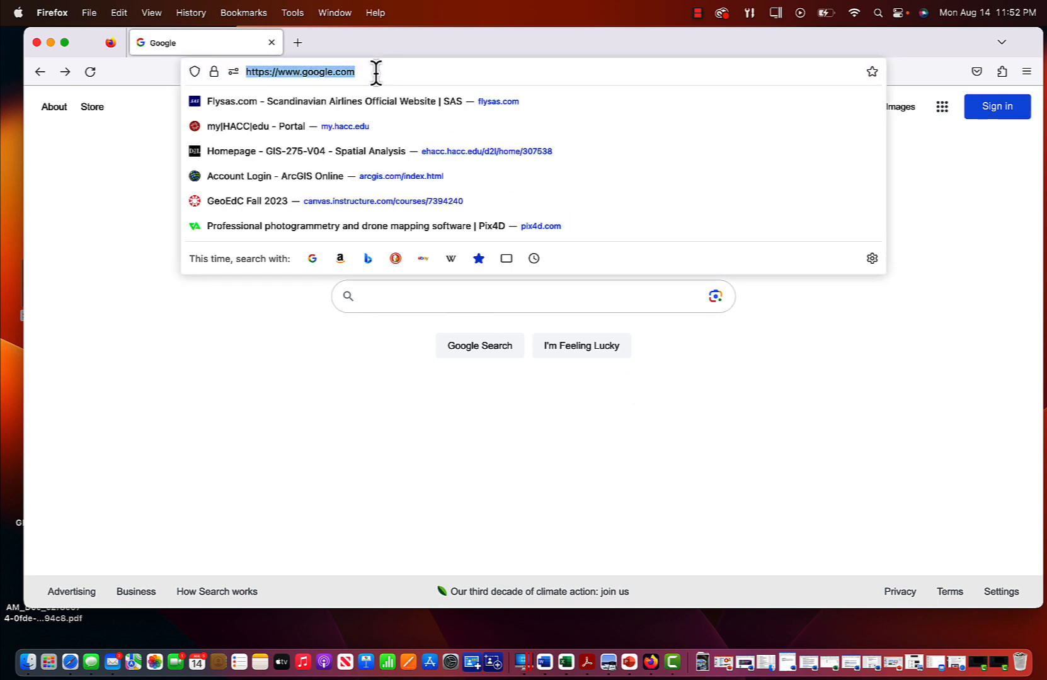
{"action": "type", "text": "google"}
{"action": "key", "text": "Return"}
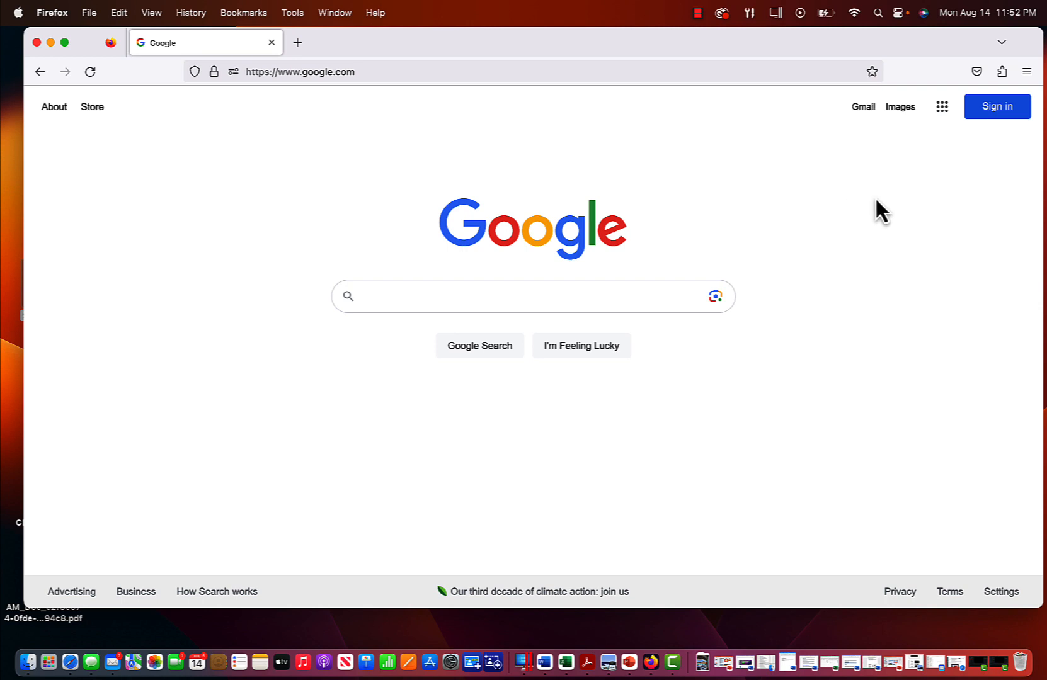
{"action": "left_click", "coordinate": [942, 107]}
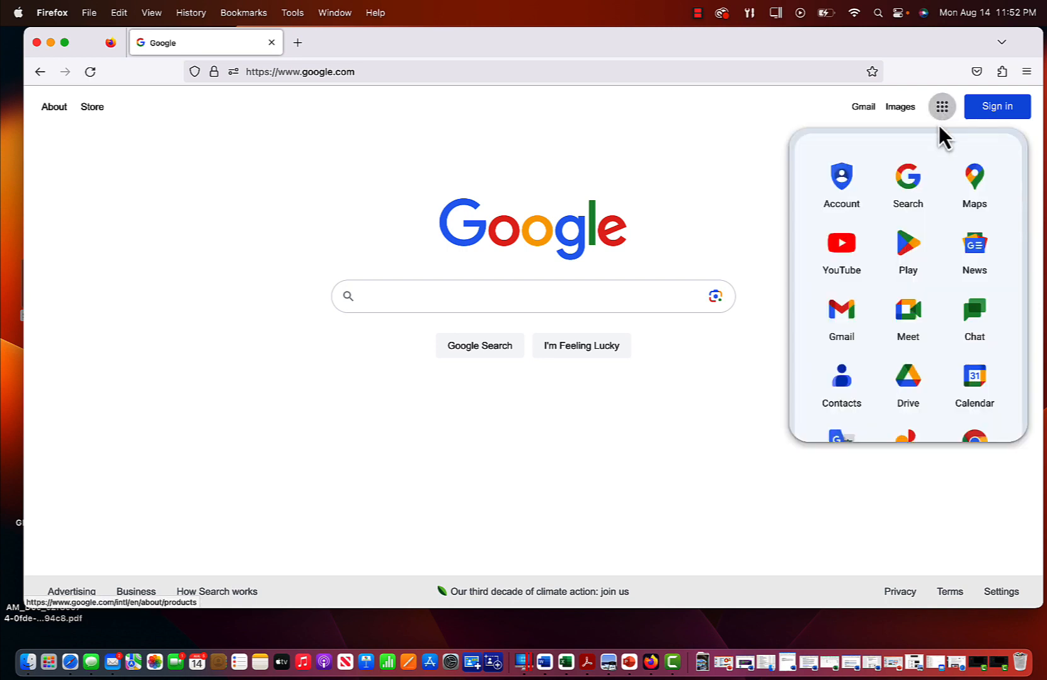
{"action": "left_click", "coordinate": [853, 252]}
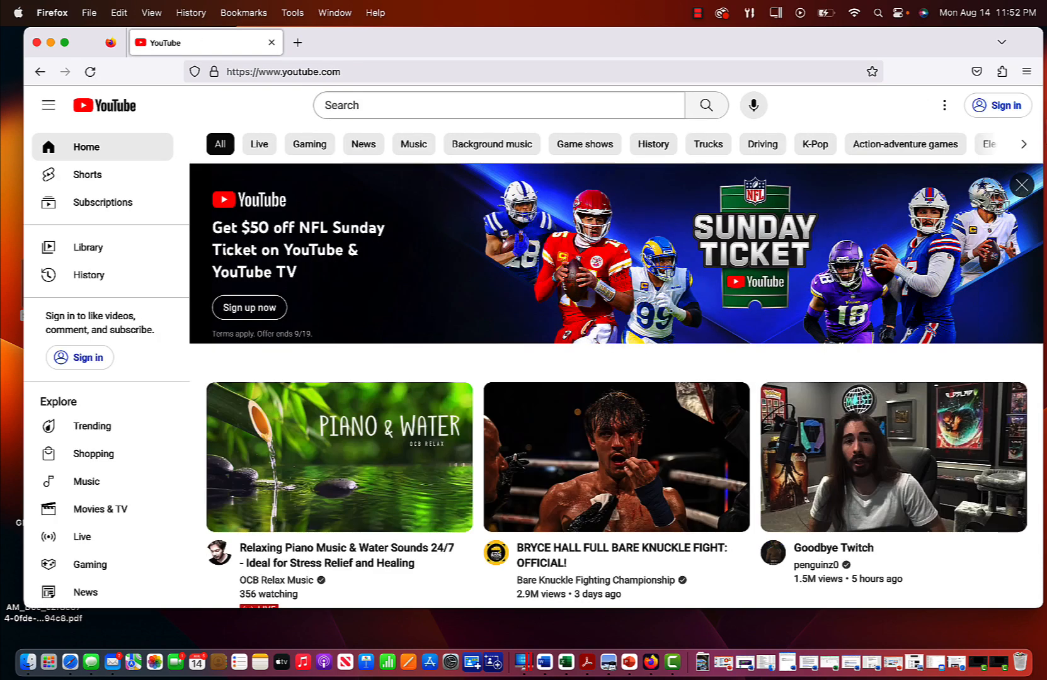
Sign in to YouTube with the listed Gmail account, enter the account password, and decline saving the login in the browser
{"action": "left_click", "coordinate": [1005, 107]}
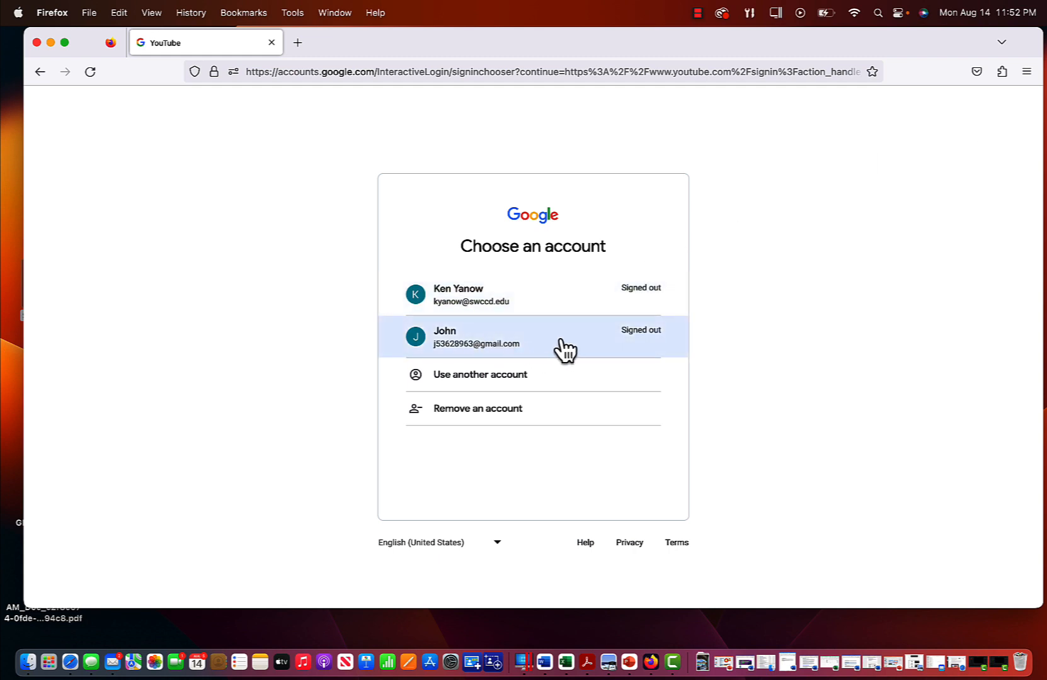
{"action": "left_click", "coordinate": [493, 343]}
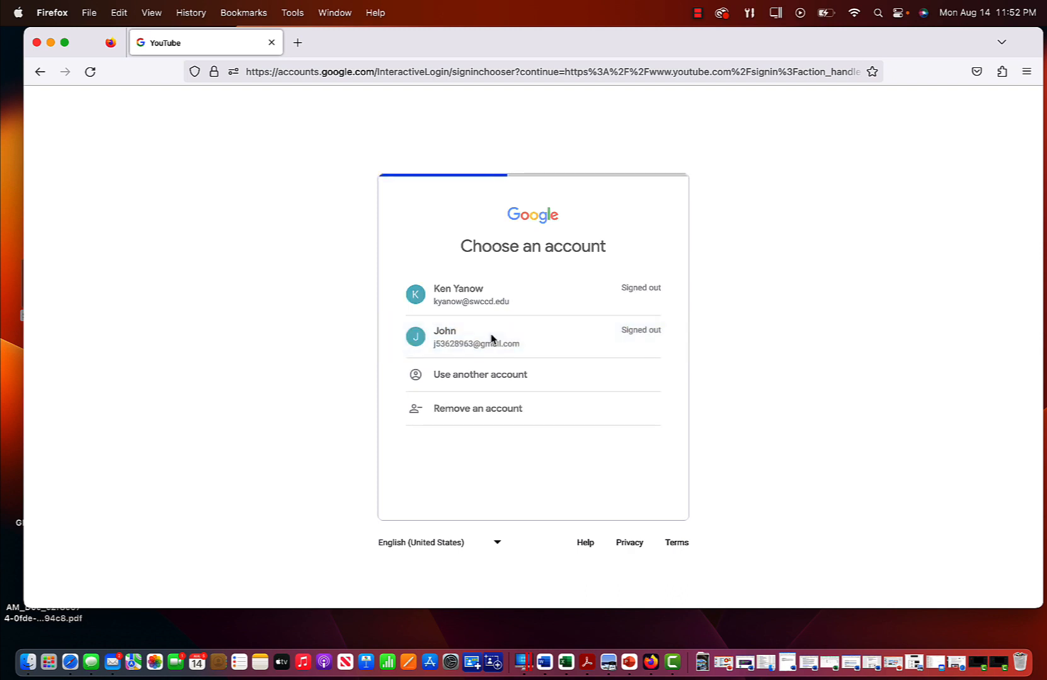
{"action": "type", "text": "•••••"}
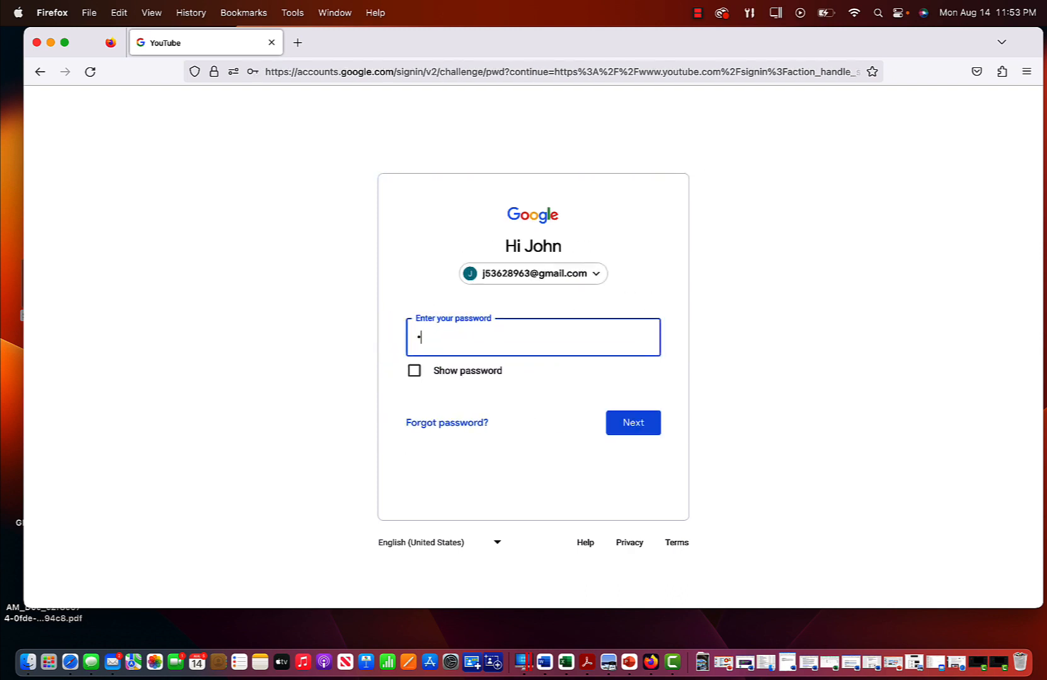
{"action": "type", "text": "••••"}
{"action": "left_click", "coordinate": [629, 425]}
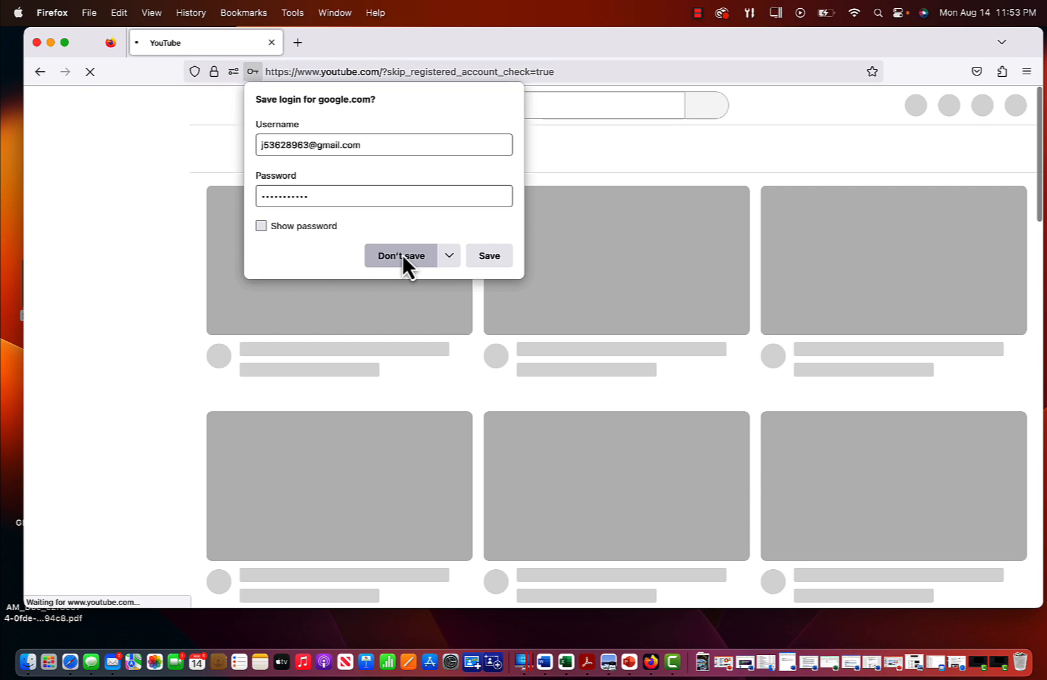
{"action": "left_click", "coordinate": [402, 255]}
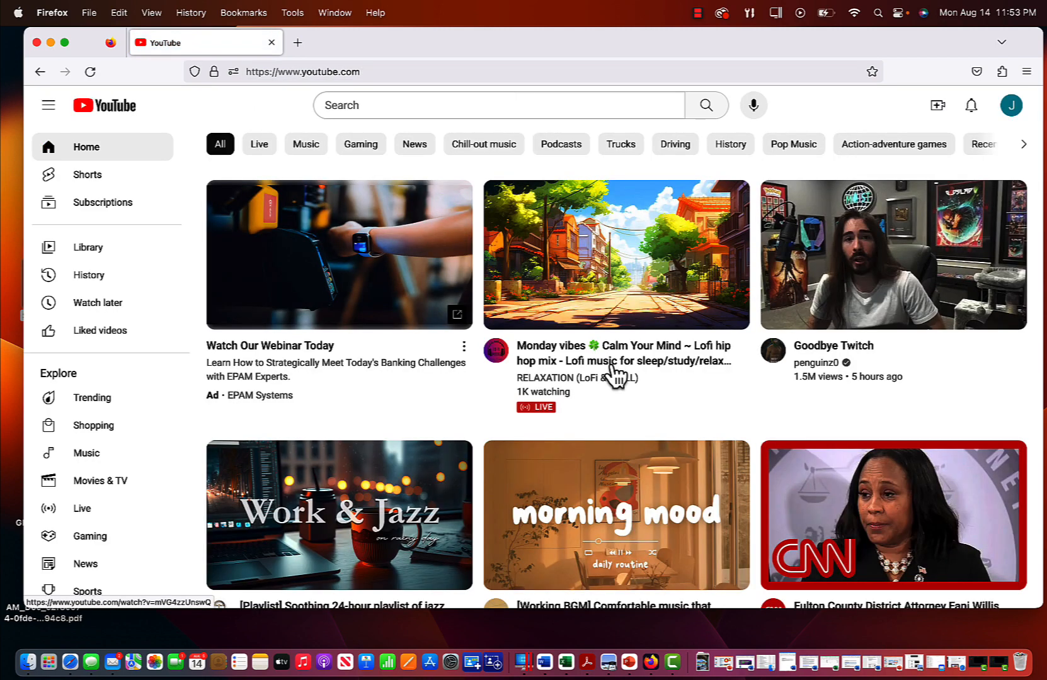
Create a YouTube channel for the signed-in account, keeping the suggested name and handle
{"action": "left_click", "coordinate": [1011, 106]}
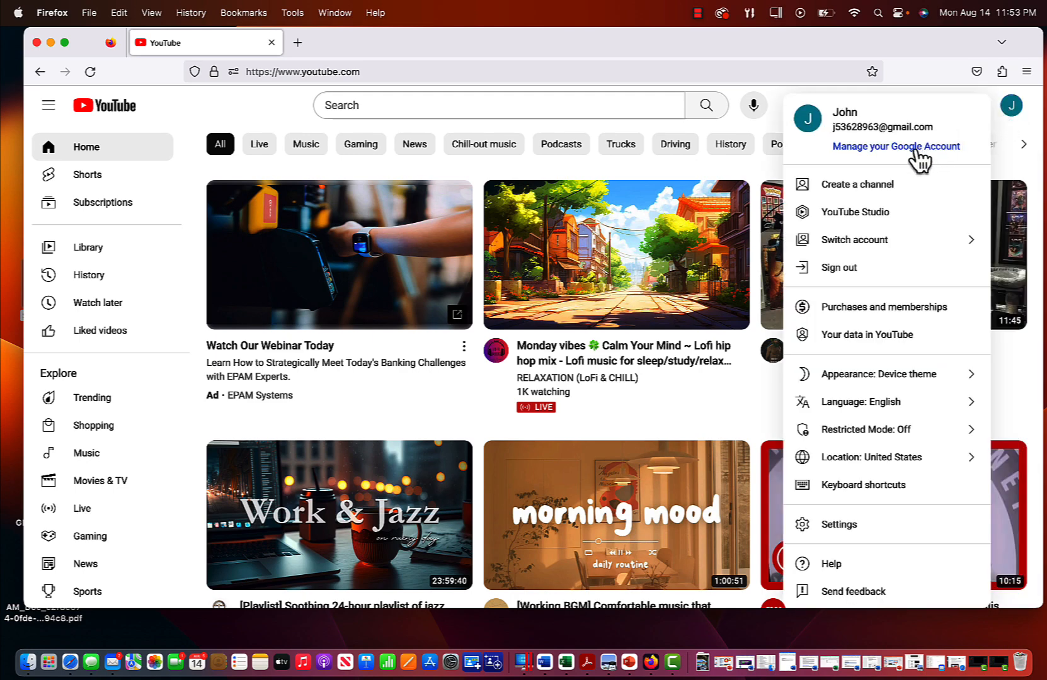
{"action": "left_click", "coordinate": [866, 185]}
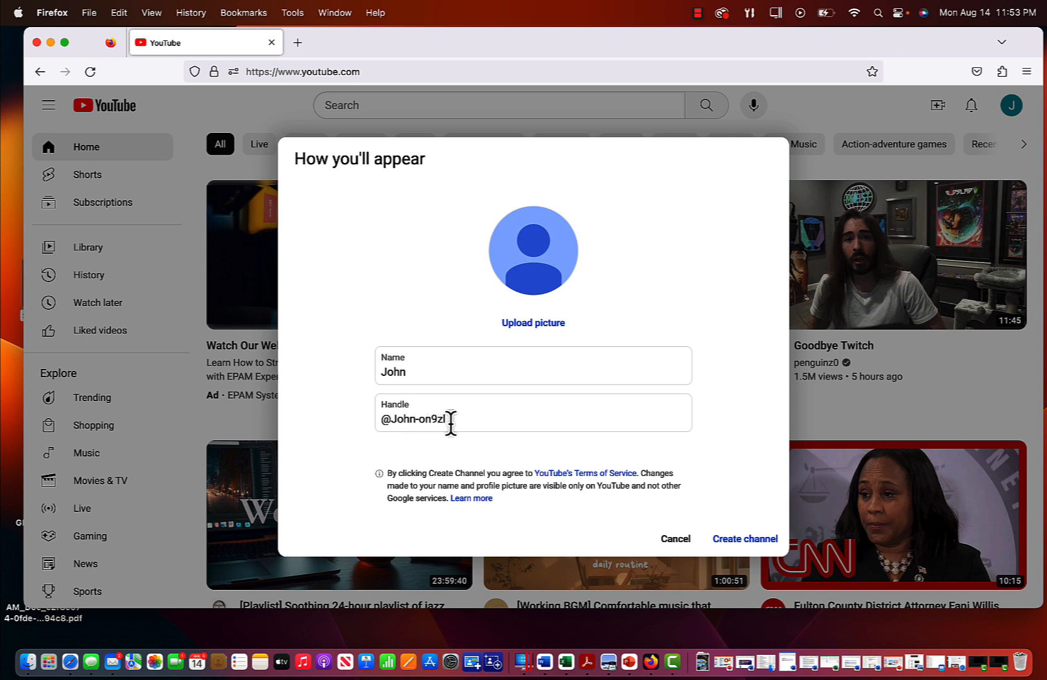
{"action": "left_click", "coordinate": [736, 542]}
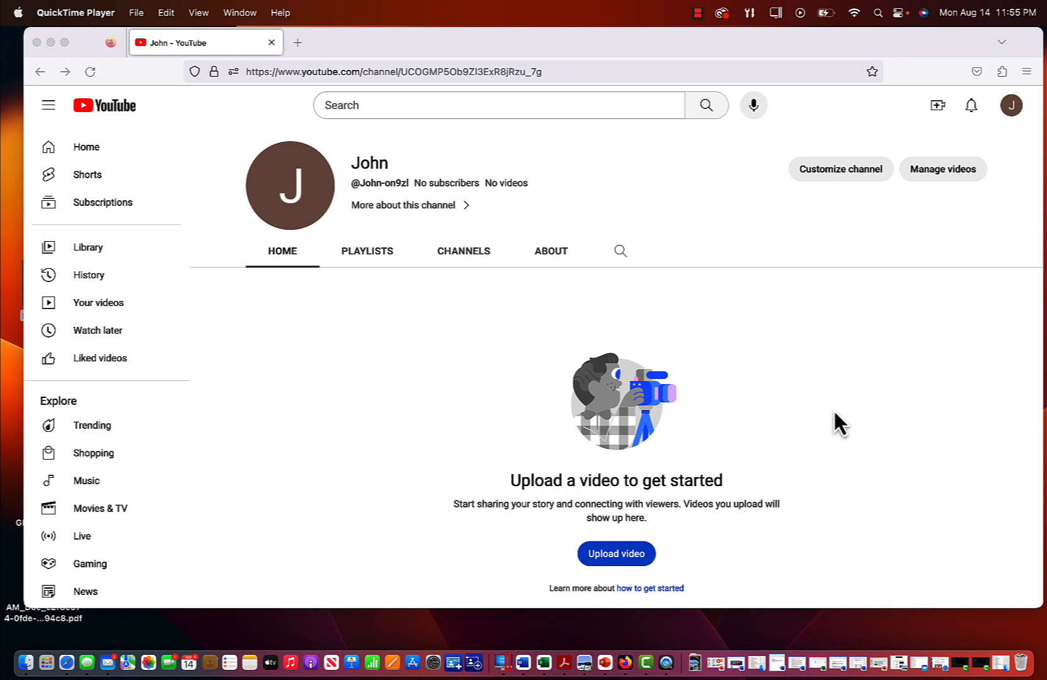
Switch to Finder, show the Downloads folder, and arrange its window and the browser so both are reachable
{"action": "right_click", "coordinate": [696, 664]}
{"action": "left_click", "coordinate": [731, 625]}
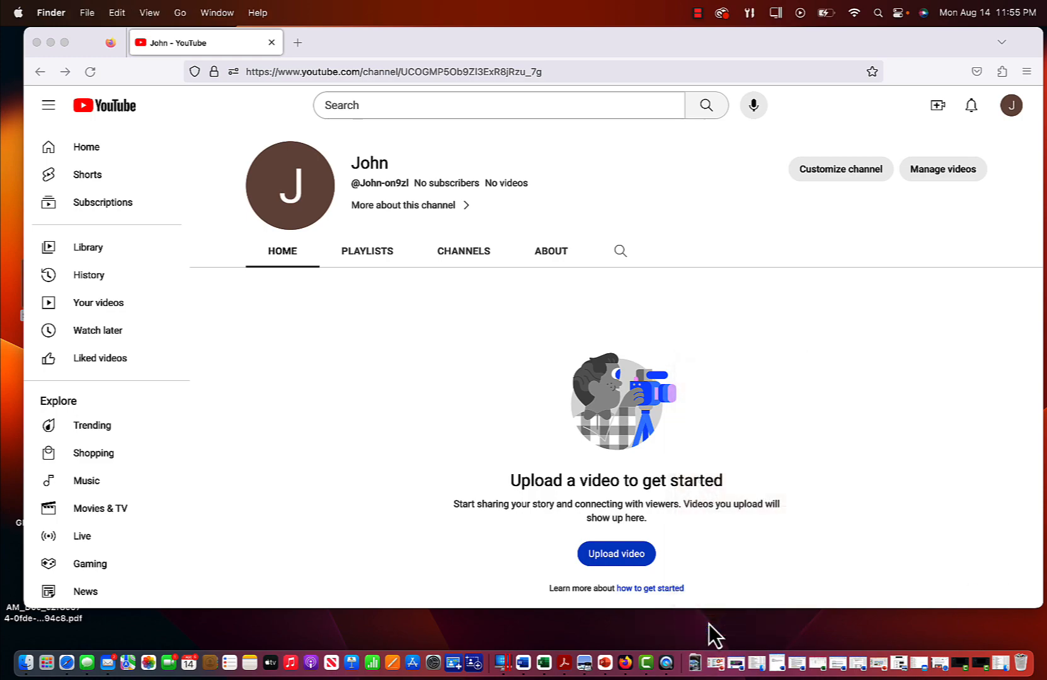
{"action": "left_click_drag", "start_coordinate": [572, 79], "coordinate": [706, 102]}
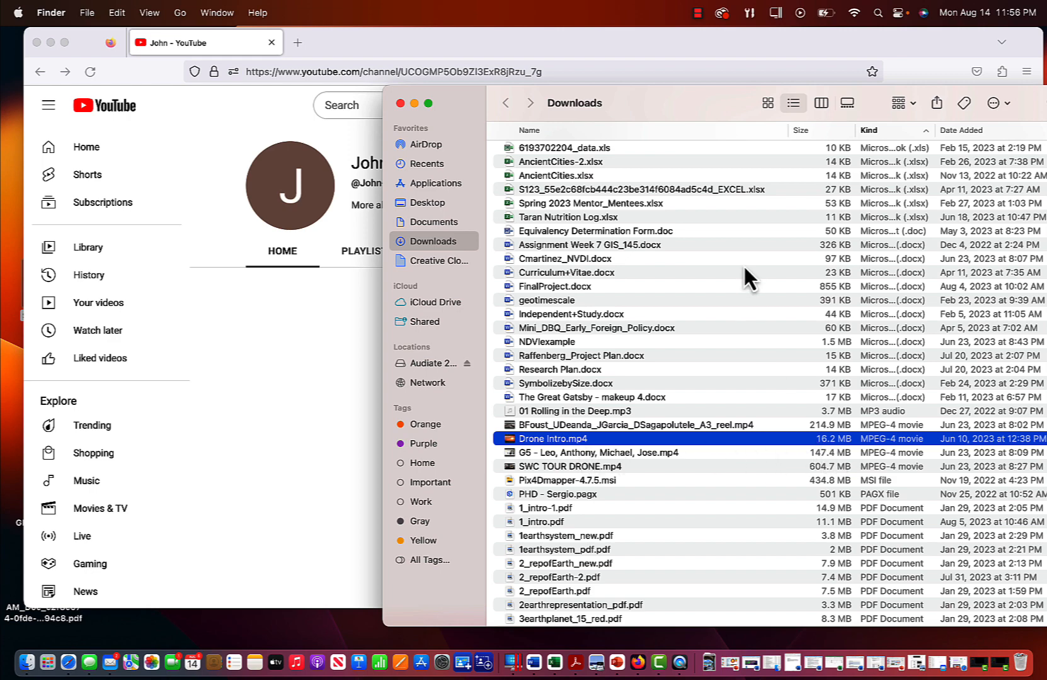
{"action": "left_click_drag", "start_coordinate": [702, 102], "coordinate": [932, 53]}
{"action": "left_click_drag", "start_coordinate": [561, 41], "coordinate": [488, 41]}
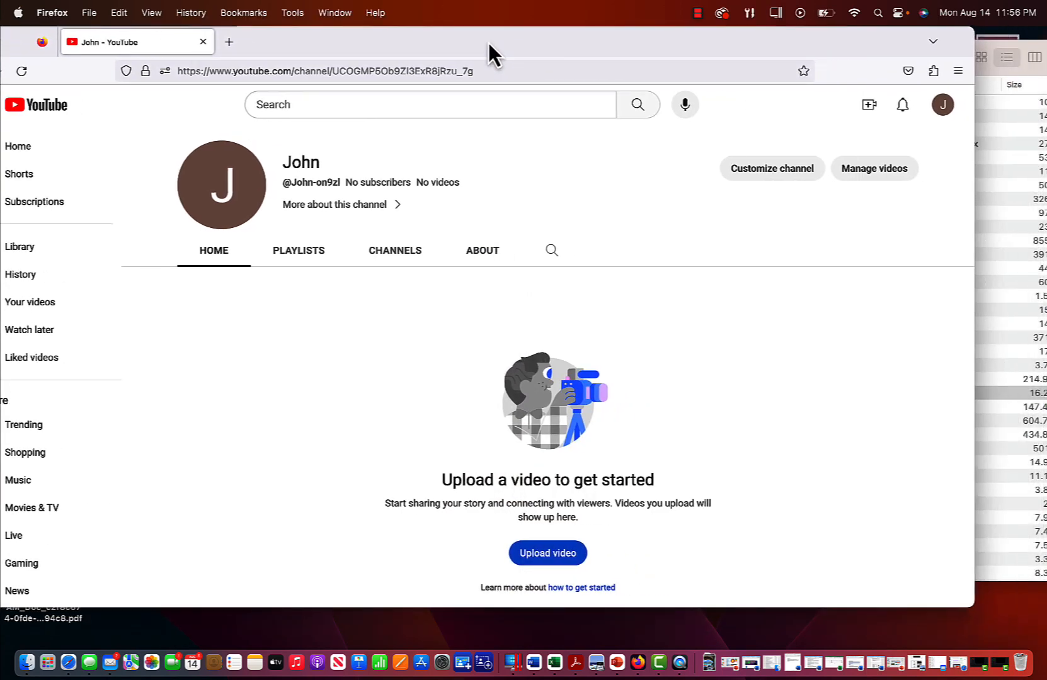
Upload Drone Intro.mp4 from the Downloads folder to the channel, minimize the Finder window and move the browser back into full view
{"action": "left_click", "coordinate": [557, 554]}
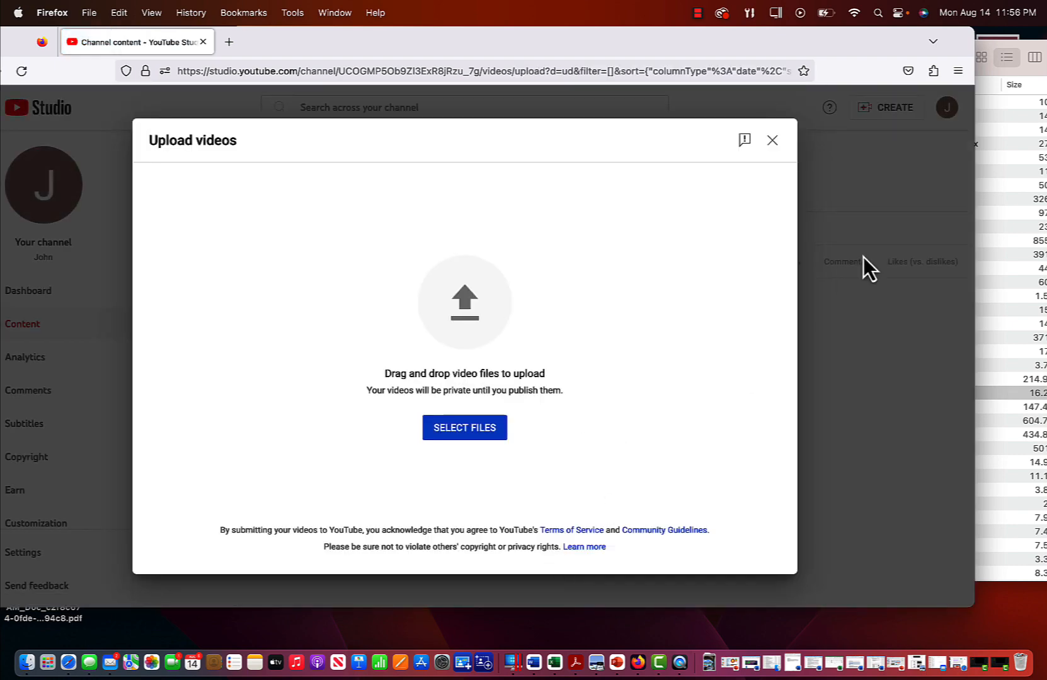
{"action": "left_click", "coordinate": [995, 134]}
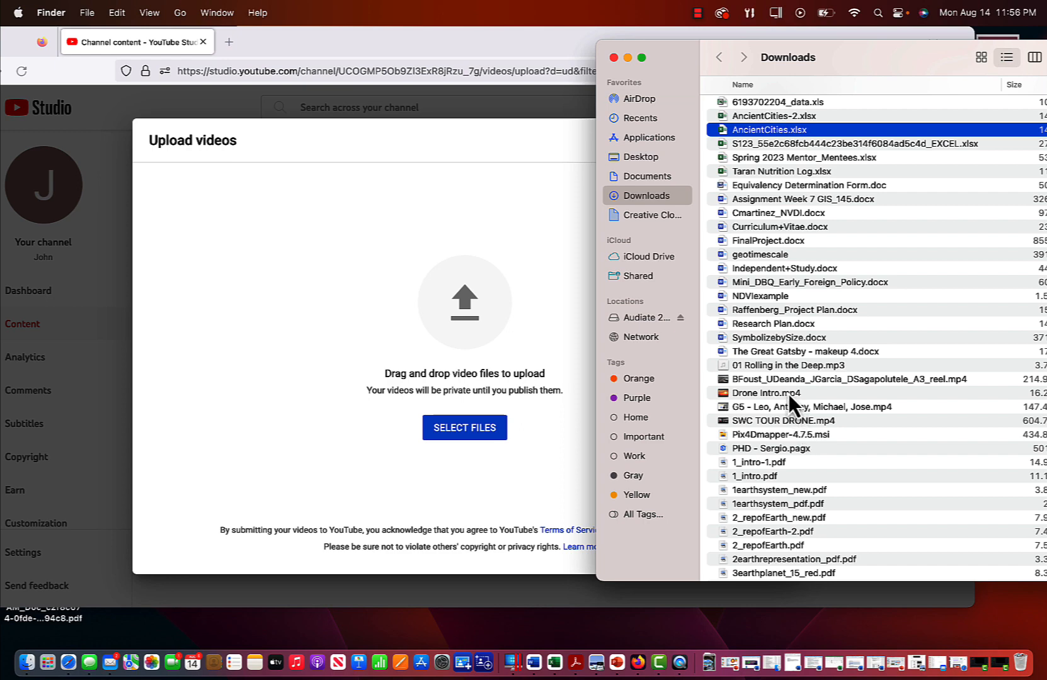
{"action": "left_click_drag", "start_coordinate": [788, 394], "coordinate": [482, 382]}
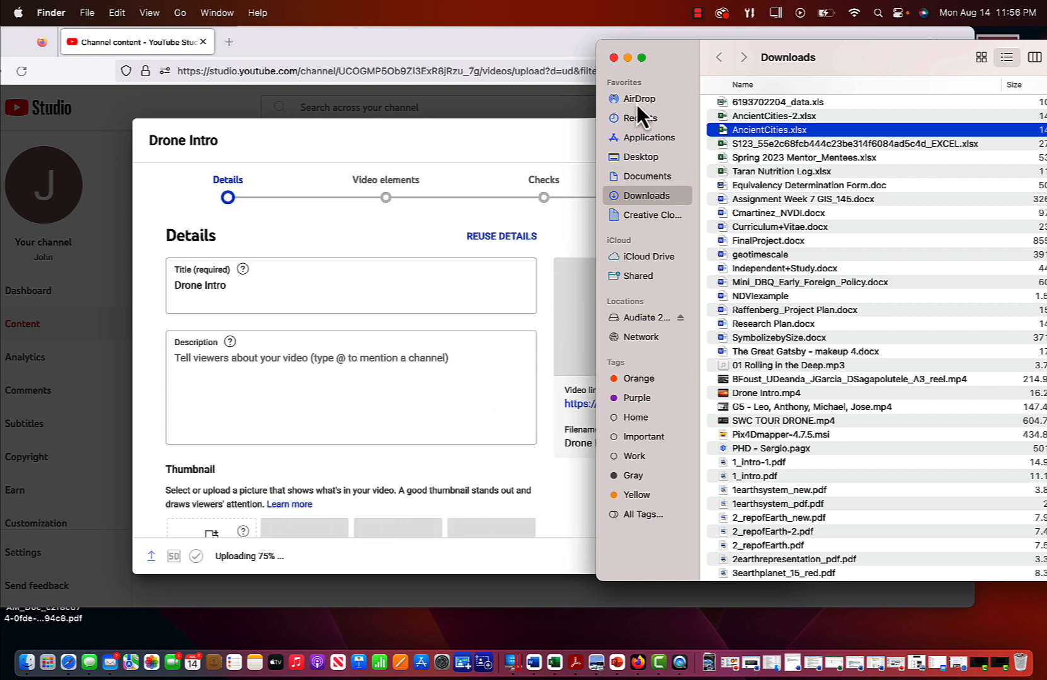
{"action": "left_click", "coordinate": [627, 57]}
{"action": "left_click_drag", "start_coordinate": [510, 52], "coordinate": [581, 50]}
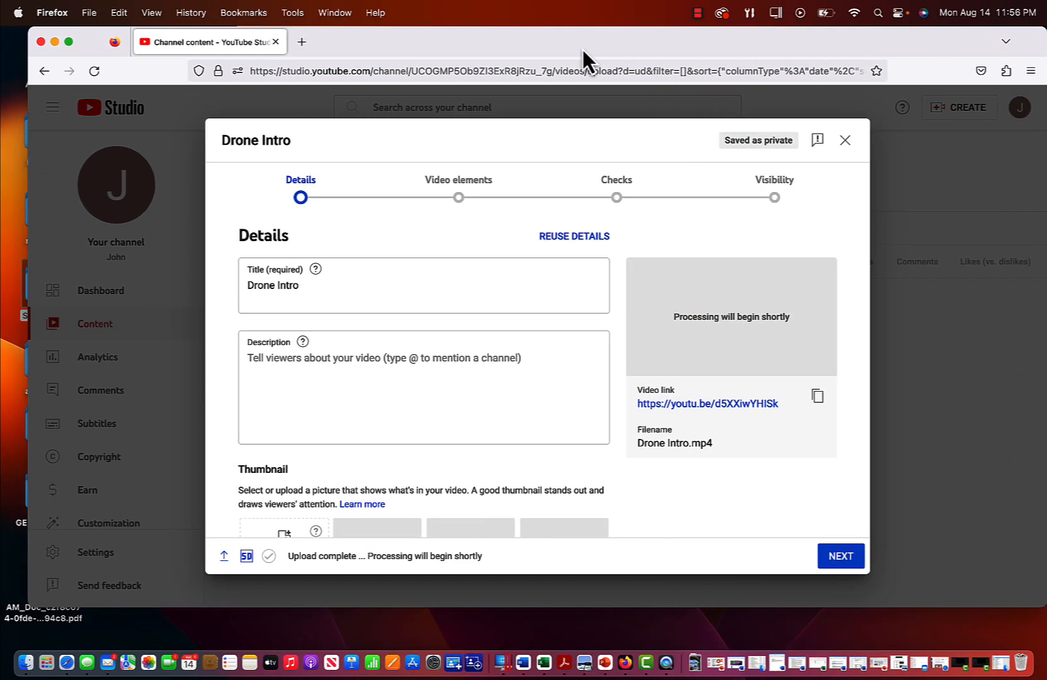
Replace the video's title with "Introduction to Drone Tech and Applications"
{"action": "left_click", "coordinate": [299, 287]}
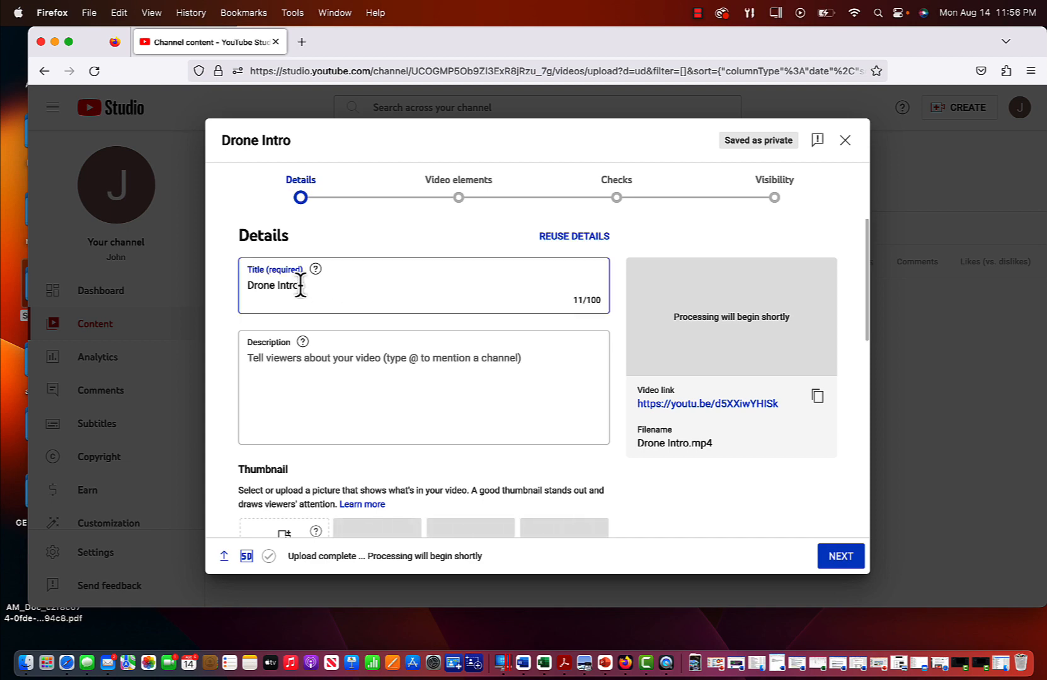
{"action": "key", "text": "BackSpace"}
{"action": "key", "text": "BackSpace"}
{"action": "key", "text": "BackSpace"}
{"action": "key", "text": "BackSpace"}
{"action": "key", "text": "BackSpace"}
{"action": "key", "text": "BackSpace"}
{"action": "key", "text": "BackSpace"}
{"action": "key", "text": "BackSpace"}
{"action": "key", "text": "BackSpace"}
{"action": "key", "text": "BackSpace"}
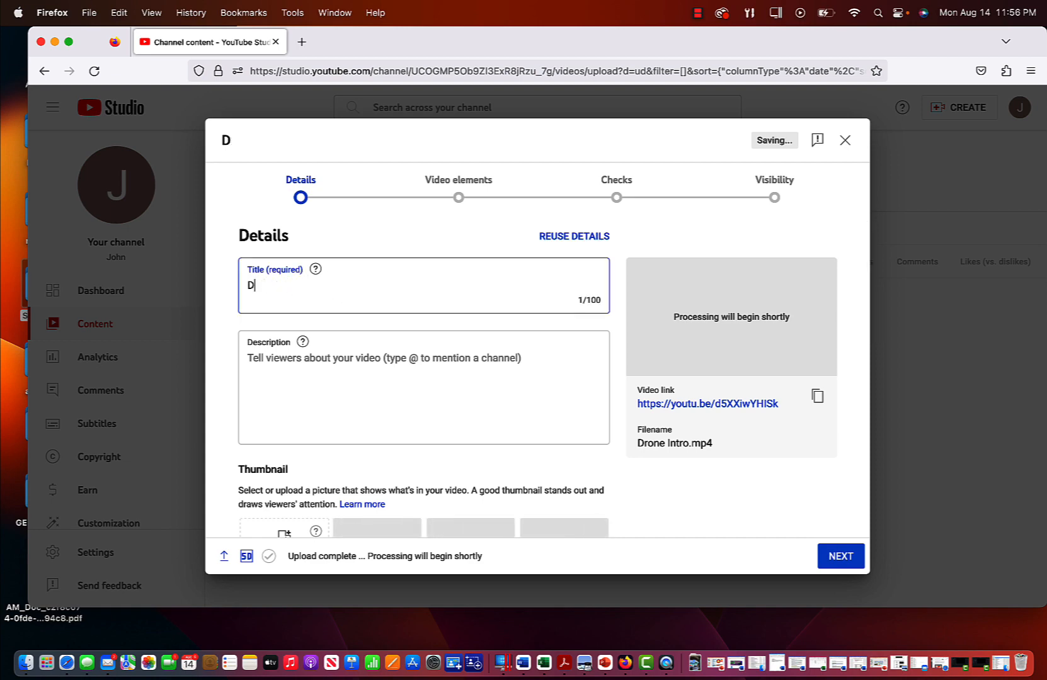
{"action": "key", "text": "BackSpace"}
{"action": "type", "text": "Introduction to "}
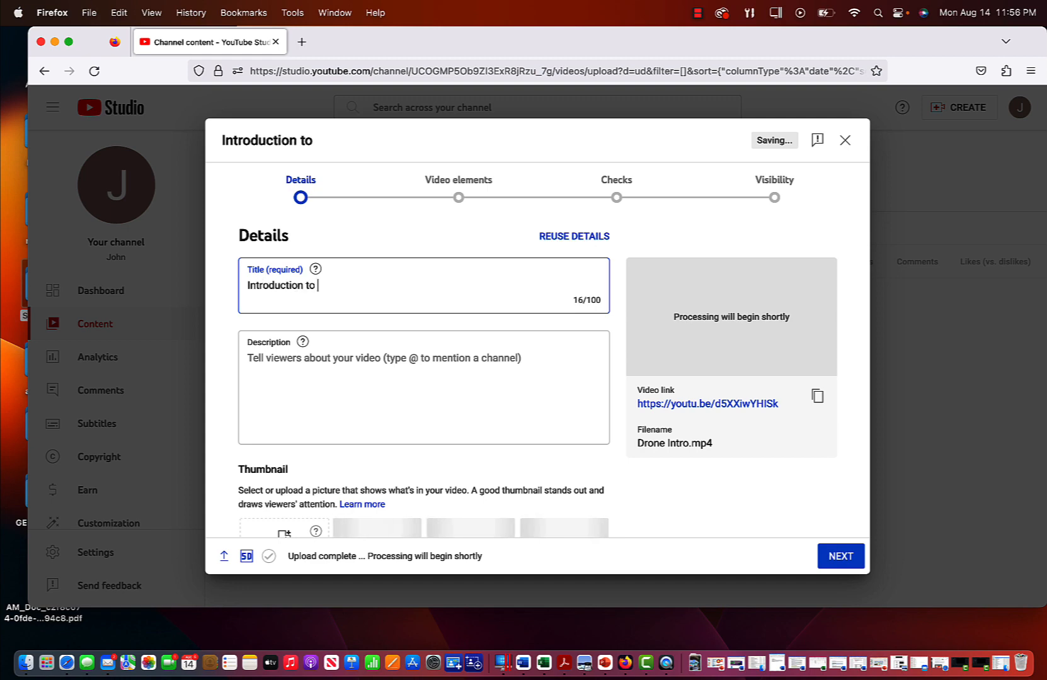
{"action": "type", "text": "Drone Tech and Ap"}
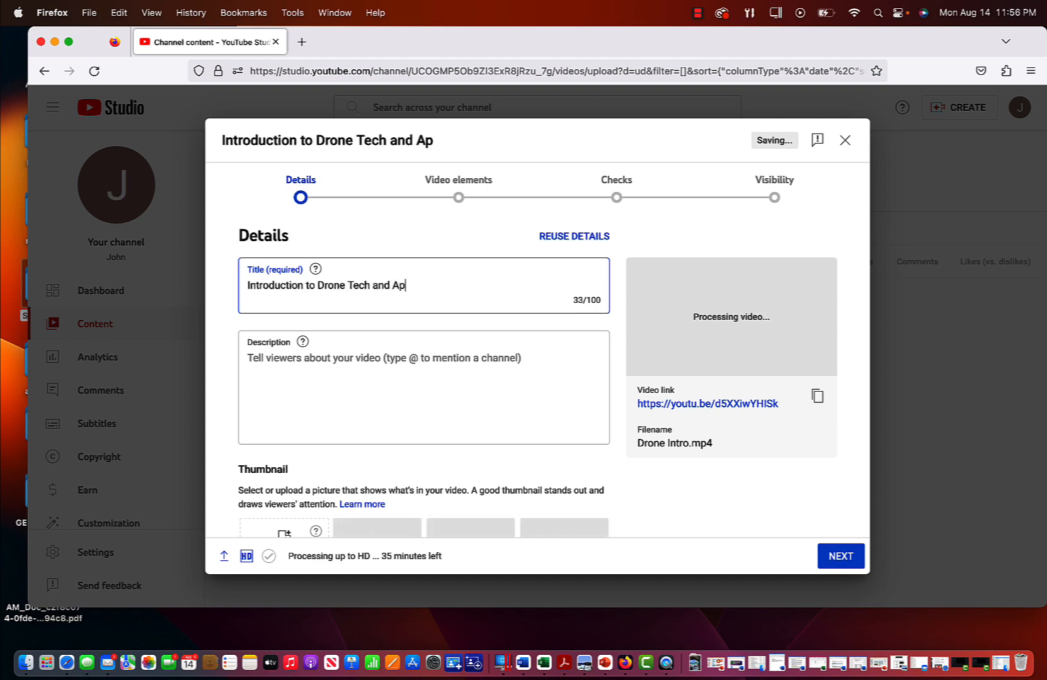
{"action": "type", "text": "plications"}
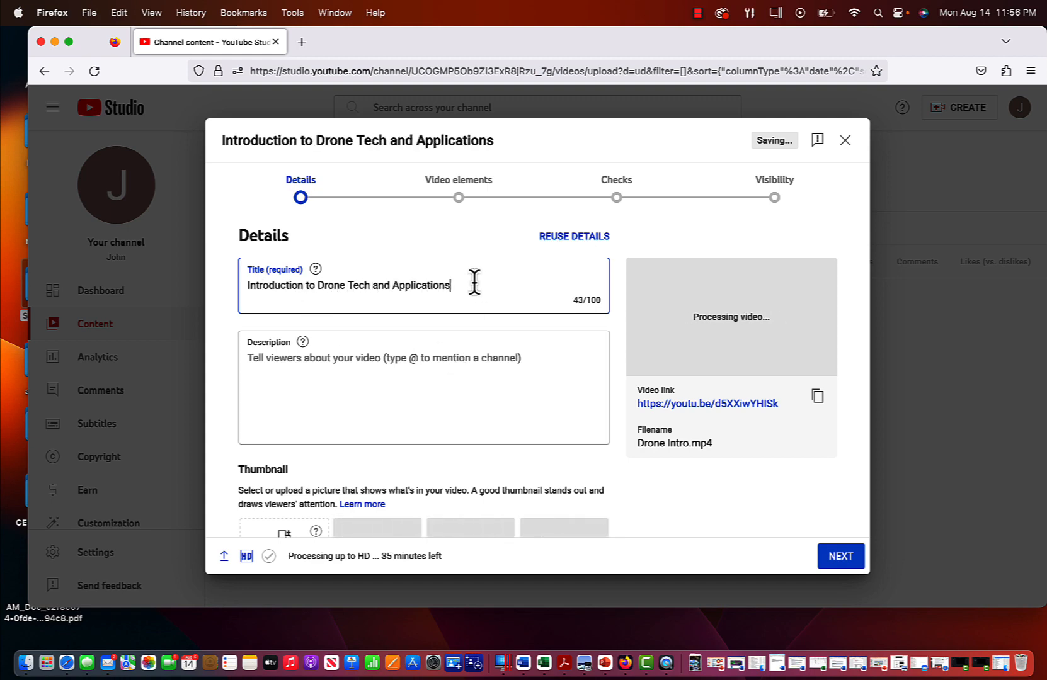
Copy the video title into the description and extend it to read "Introduction to Drone Tech and Applications class."
{"action": "left_click_drag", "start_coordinate": [474, 281], "coordinate": [238, 283]}
{"action": "key", "text": "super+c"}
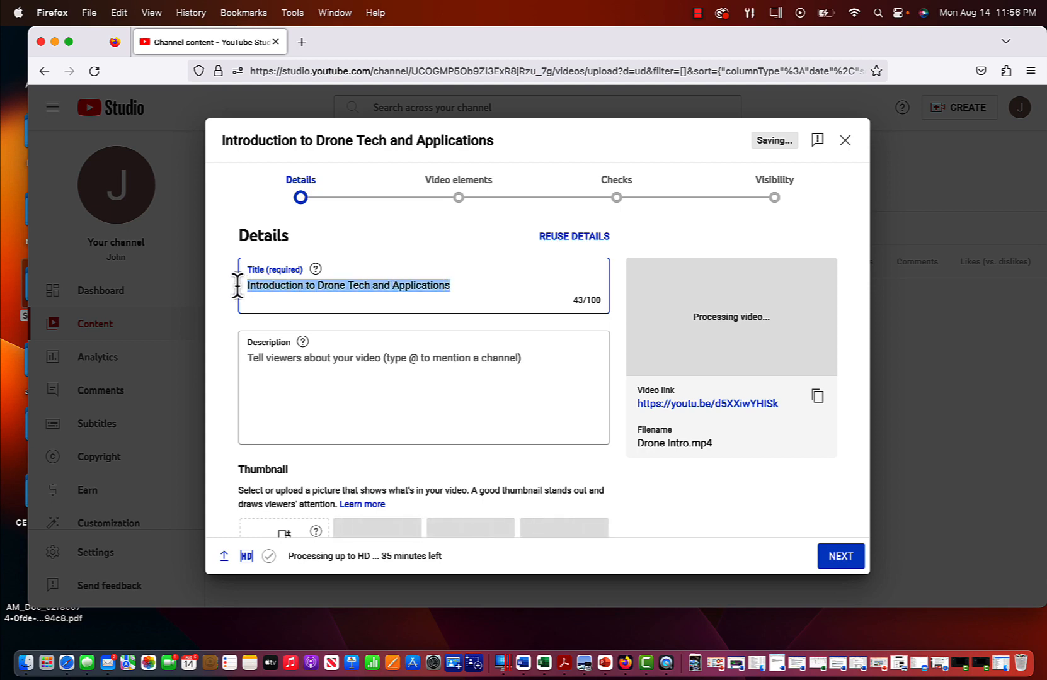
{"action": "left_click", "coordinate": [287, 378]}
{"action": "key", "text": "super+v"}
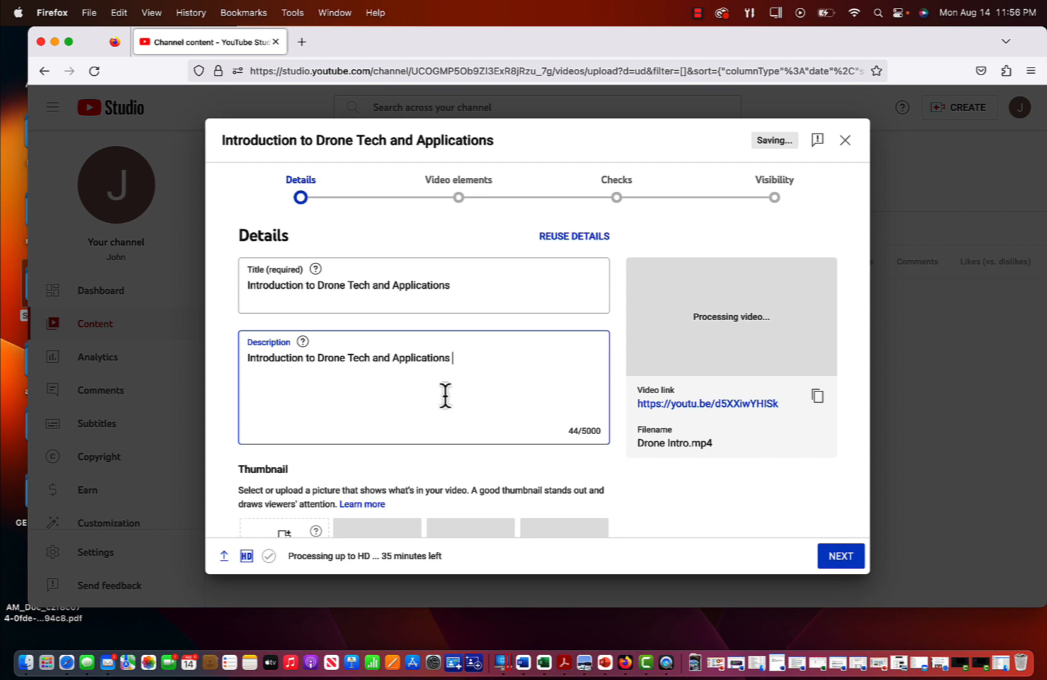
{"action": "type", "text": "class."}
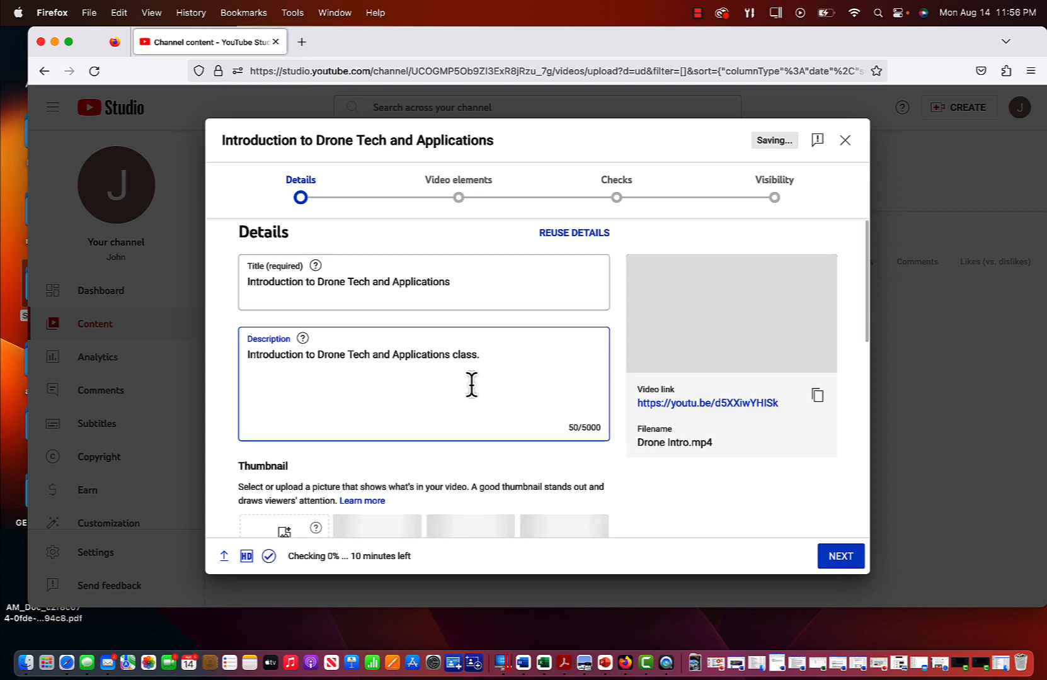
Start a new playlist for the video and title it "Drone Class (GEOG 108)"
{"action": "scroll", "coordinate": [471, 385], "scroll_direction": "down", "scroll_amount": 3}
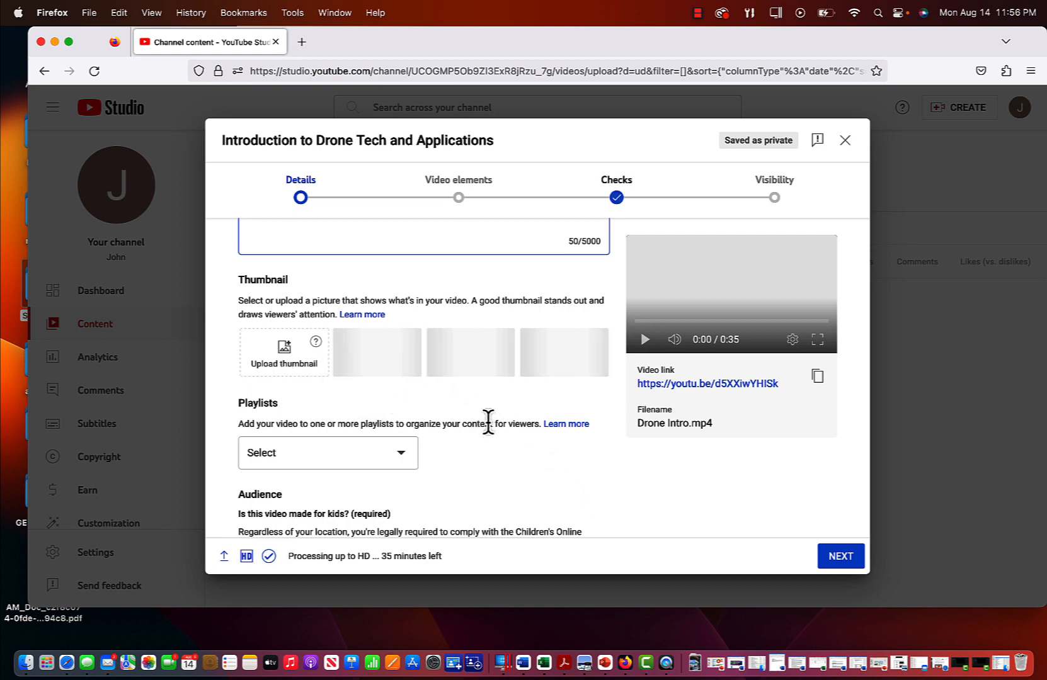
{"action": "scroll", "coordinate": [489, 432], "scroll_direction": "down", "scroll_amount": 3}
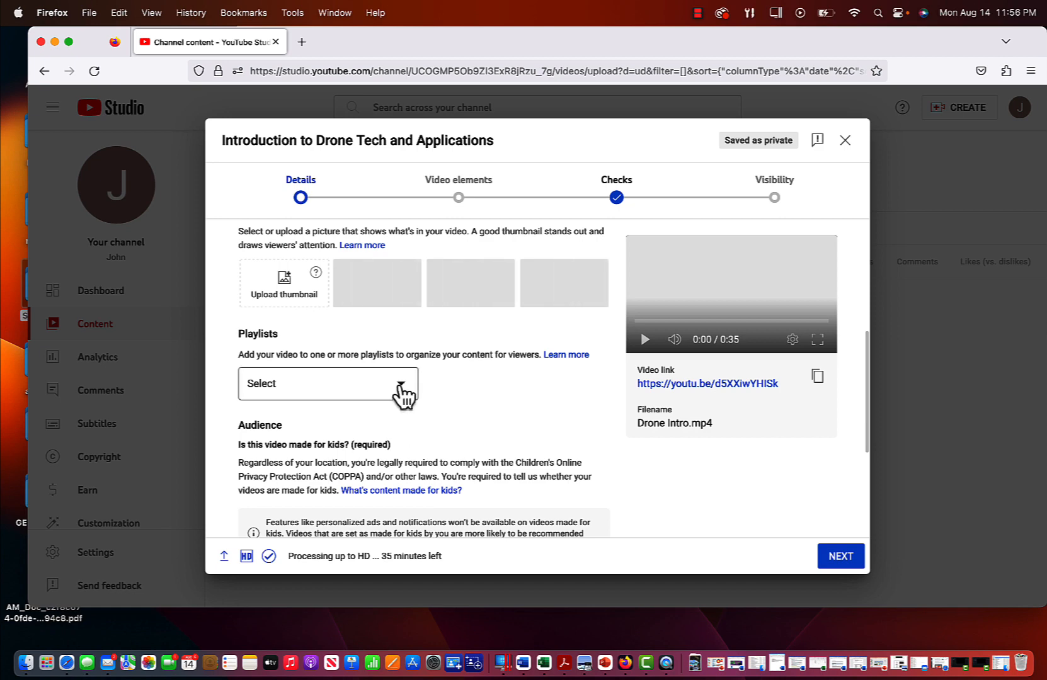
{"action": "left_click", "coordinate": [400, 386]}
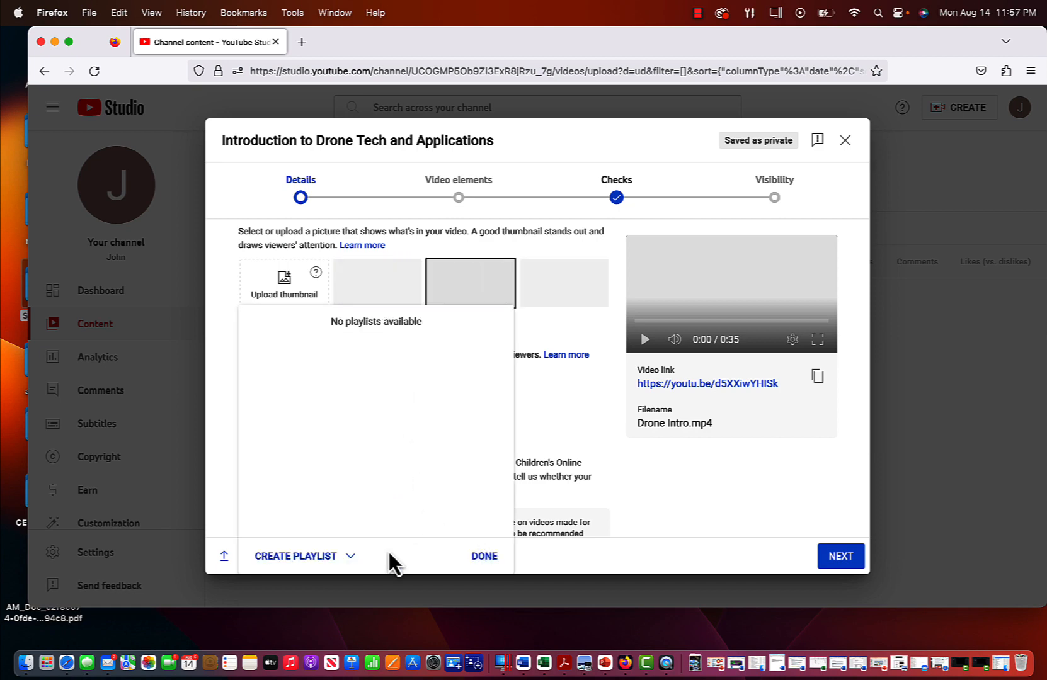
{"action": "left_click", "coordinate": [329, 557]}
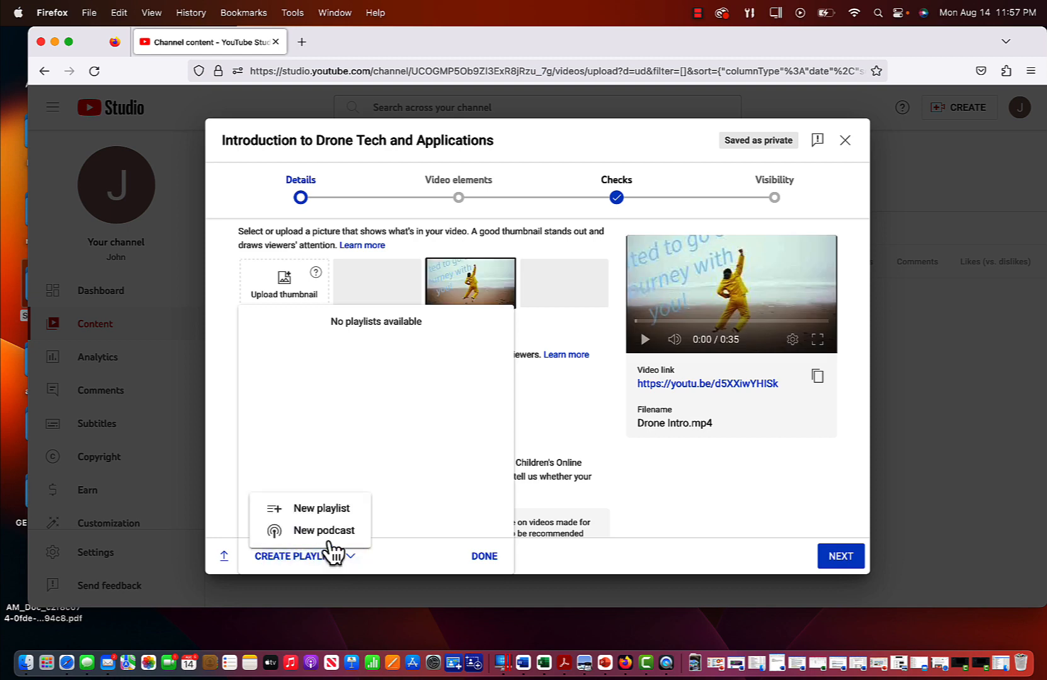
{"action": "left_click", "coordinate": [323, 508]}
{"action": "left_click", "coordinate": [428, 252]}
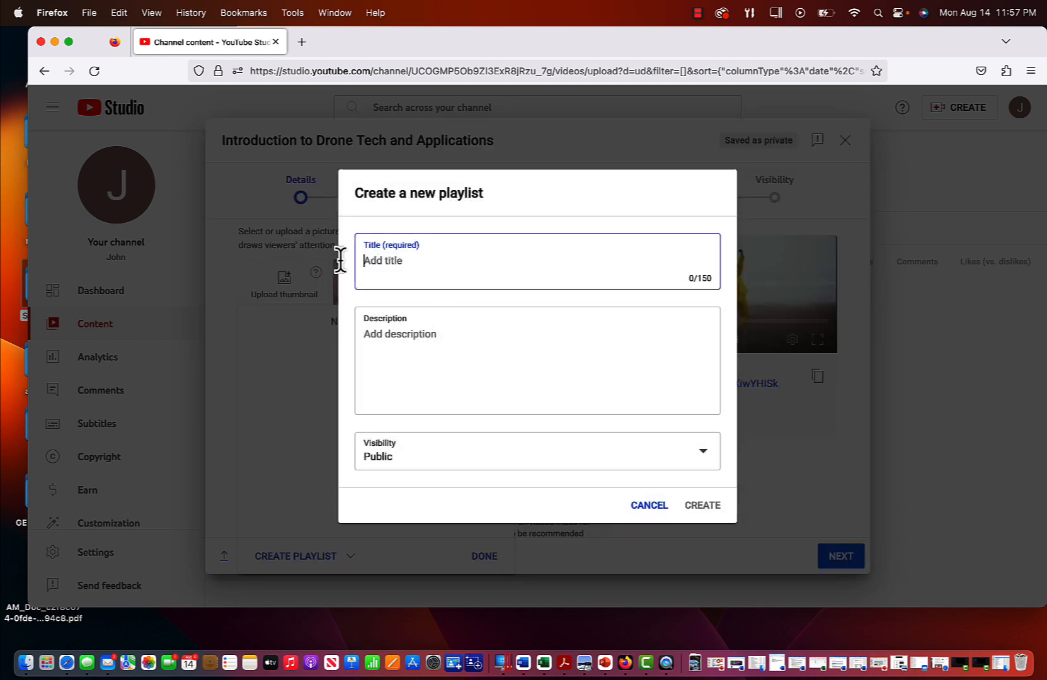
{"action": "type", "text": "Drone Class (GEOG 108)"}
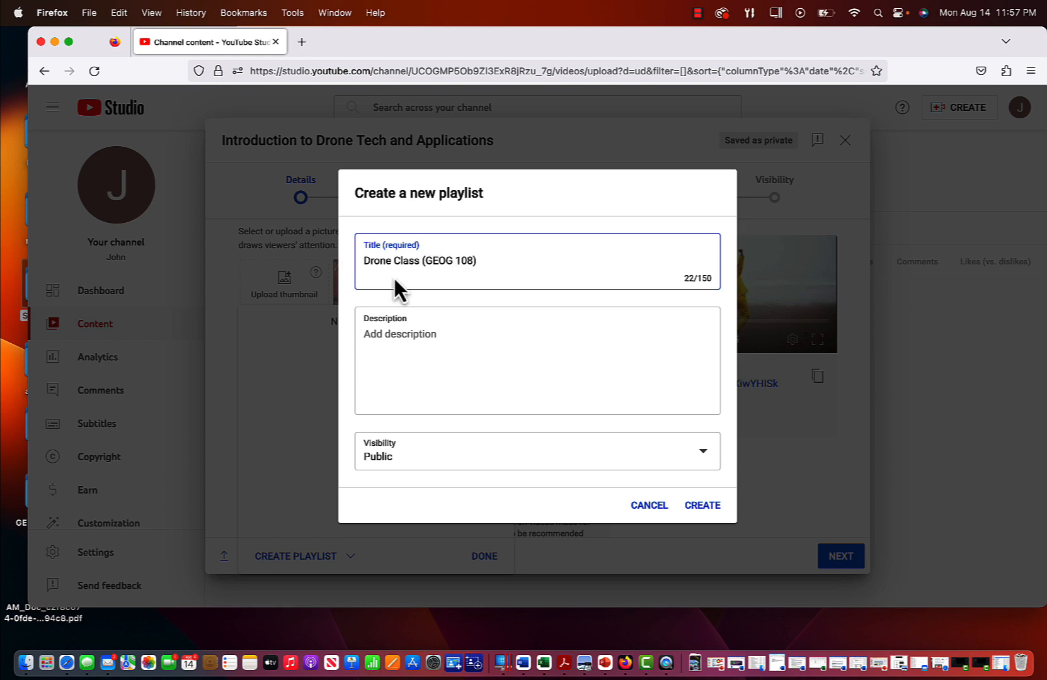
Copy the playlist title "Drone Class (GEOG 108)" into the playlist's description
{"action": "left_click_drag", "start_coordinate": [483, 261], "coordinate": [342, 256]}
{"action": "key", "text": "super+c"}
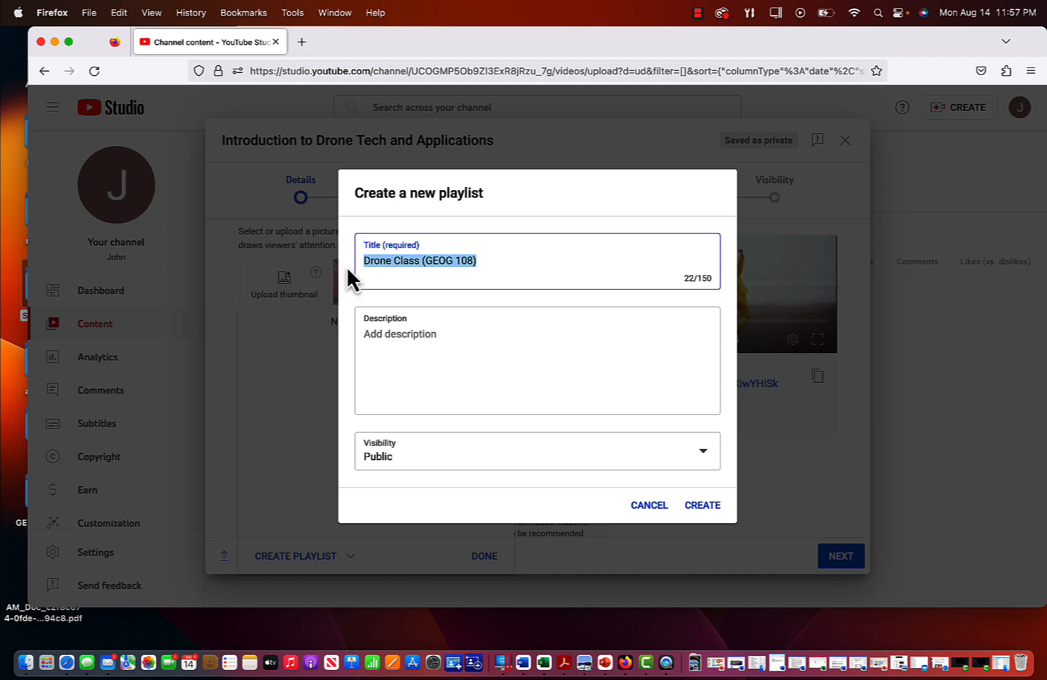
{"action": "left_click", "coordinate": [388, 338]}
{"action": "key", "text": "super+v"}
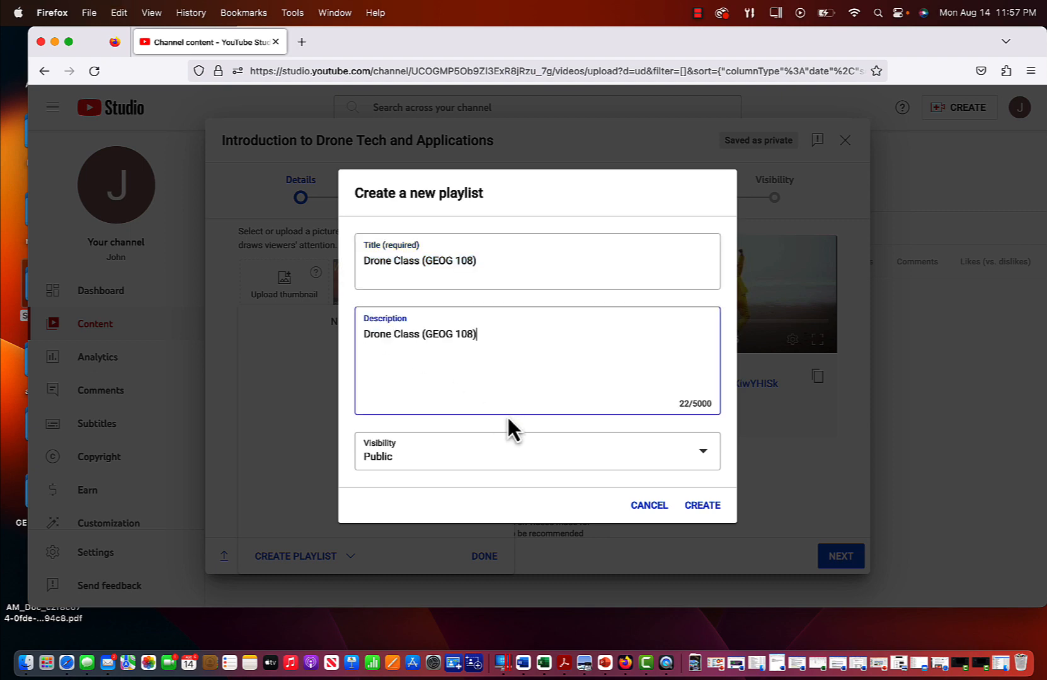
Set the new playlist's visibility to Public, create it, and assign the video to Drone Class (GEOG 108)
{"action": "left_click", "coordinate": [708, 461]}
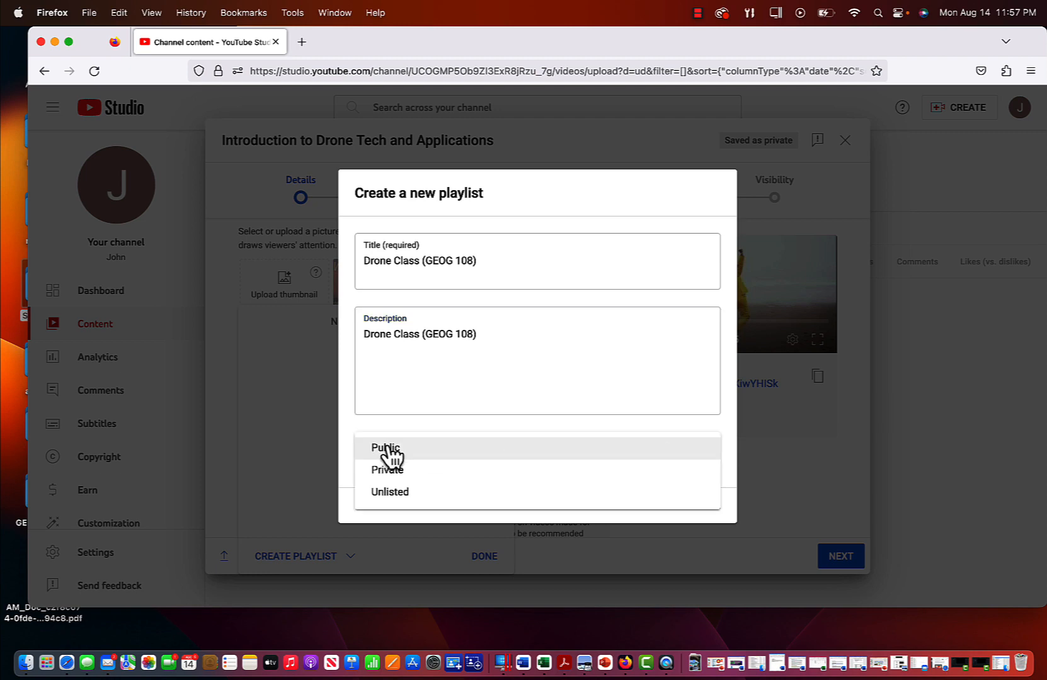
{"action": "left_click", "coordinate": [385, 448]}
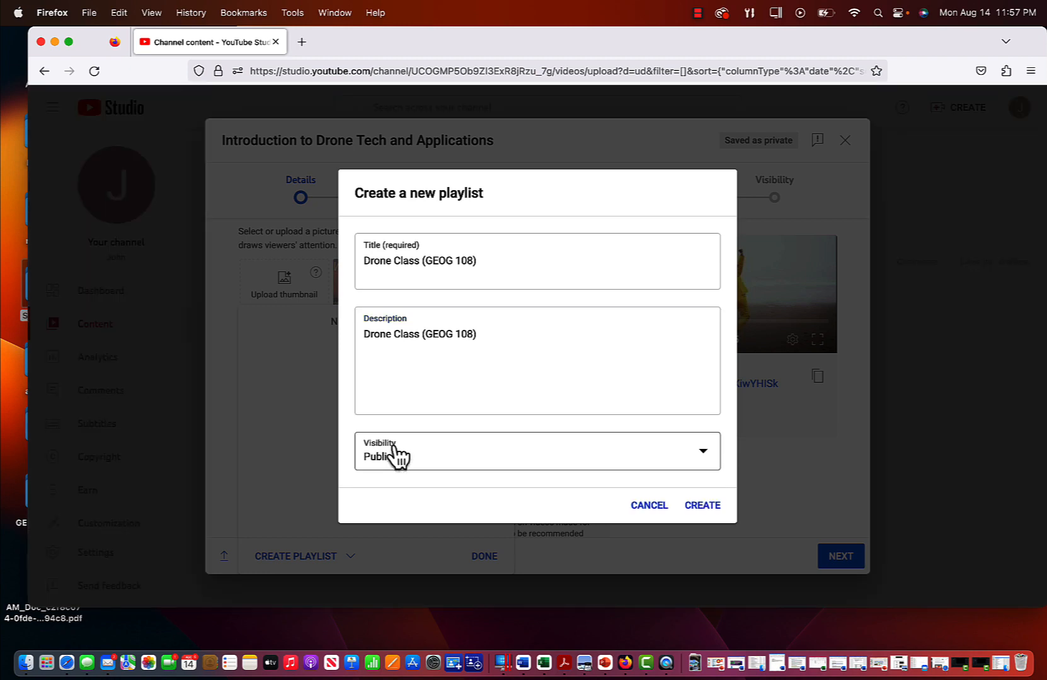
{"action": "left_click", "coordinate": [710, 506]}
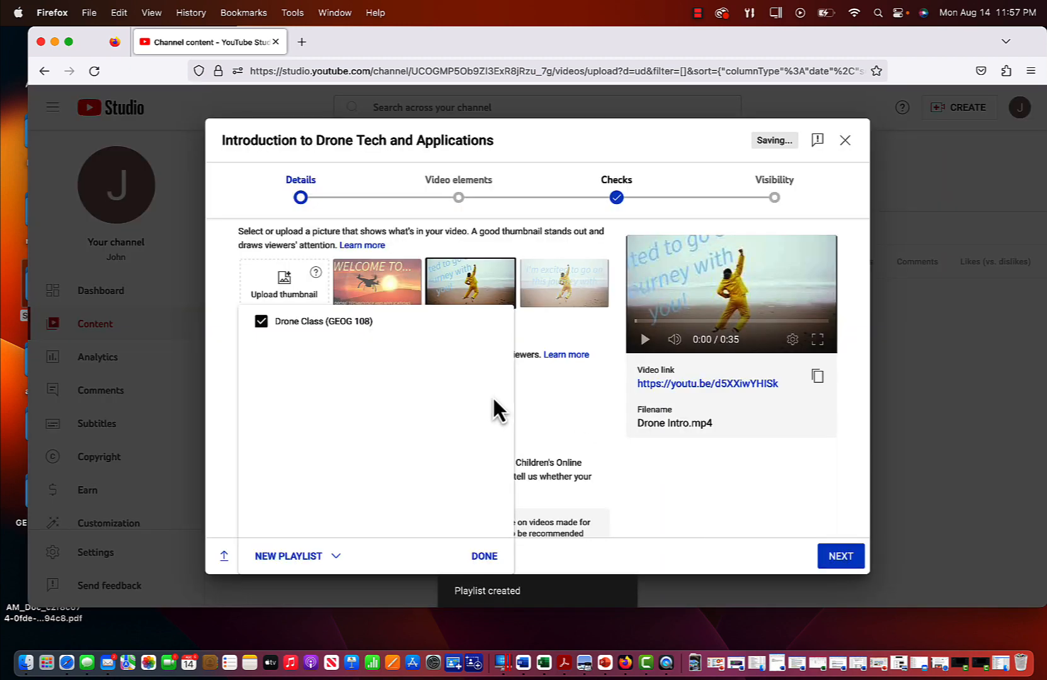
{"action": "left_click", "coordinate": [345, 322]}
{"action": "left_click", "coordinate": [345, 322]}
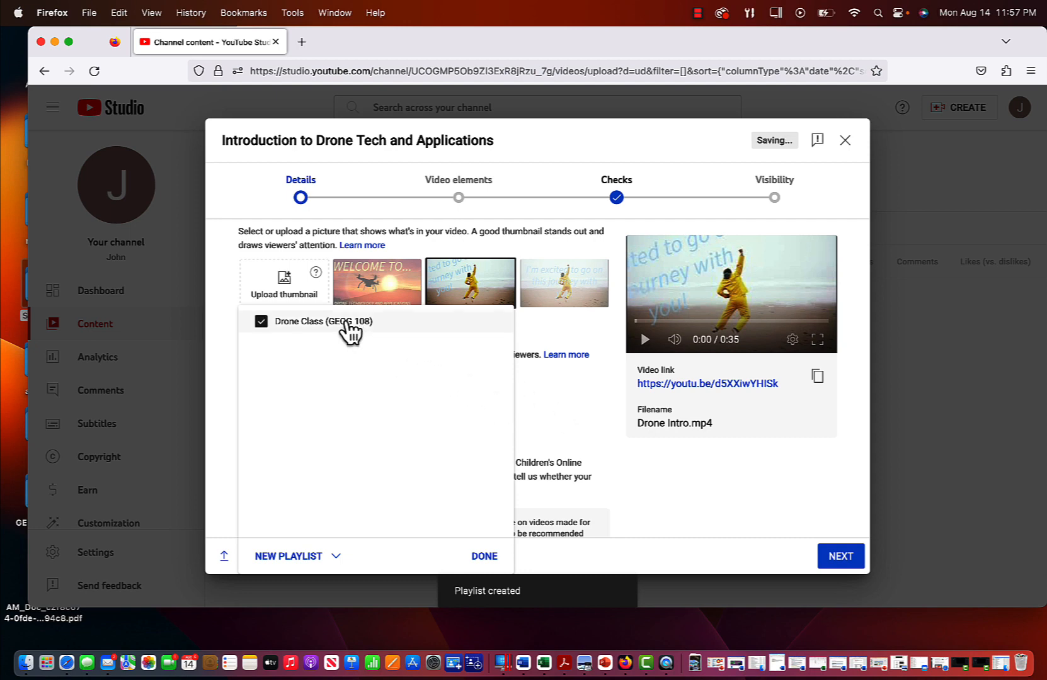
{"action": "left_click", "coordinate": [482, 556]}
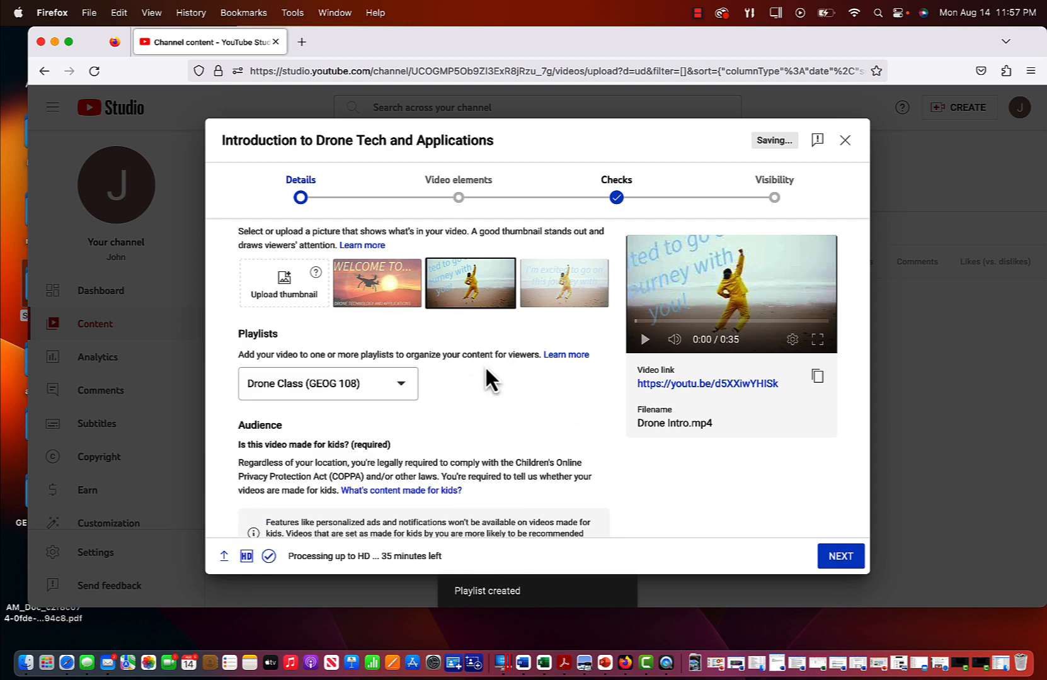
Use the "Welcome to..." drone sunset image as the thumbnail and mark the video as not made for kids
{"action": "left_click", "coordinate": [378, 293]}
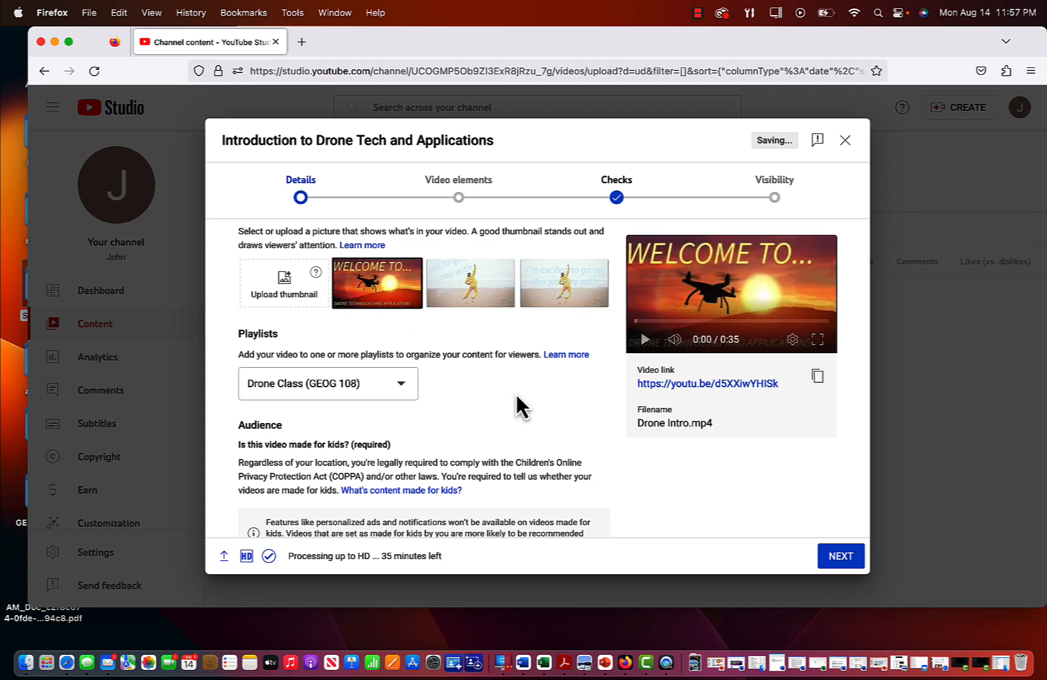
{"action": "scroll", "coordinate": [516, 397], "scroll_direction": "down", "scroll_amount": 5}
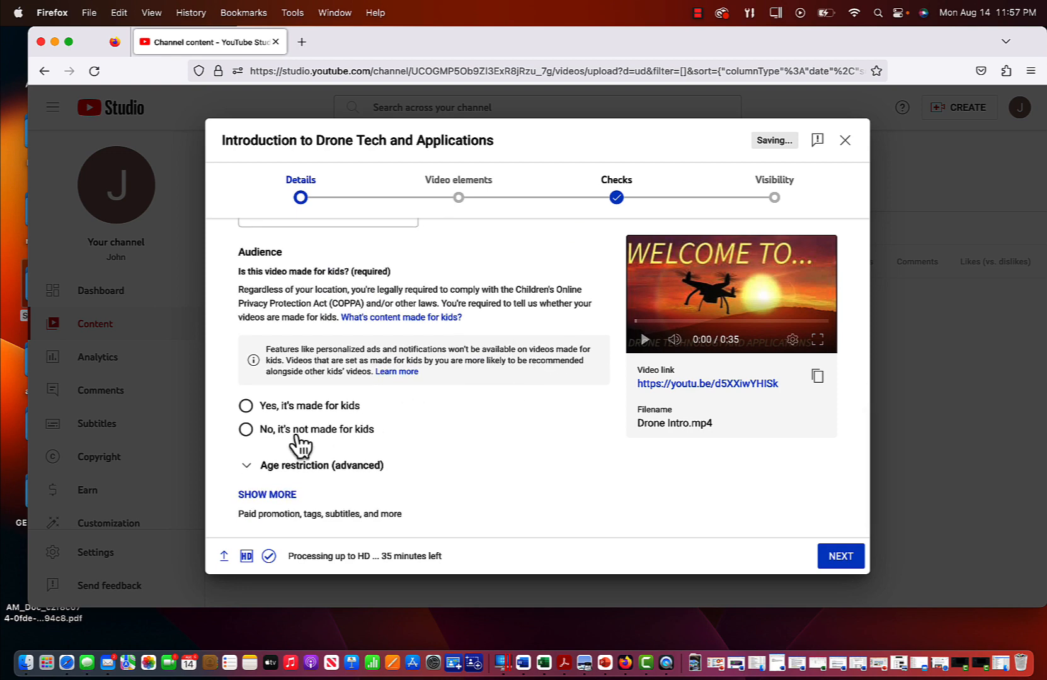
{"action": "left_click", "coordinate": [246, 430]}
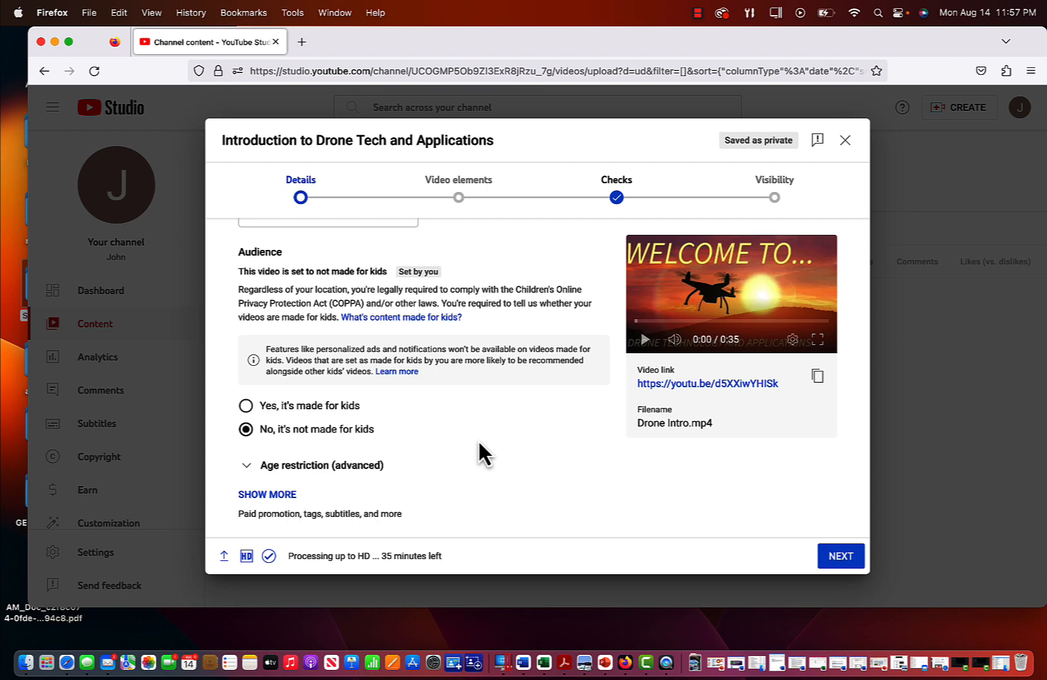
Expand the additional video details and add the copied text "Drone Class (GEOG 108)" as a tag
{"action": "scroll", "coordinate": [478, 438], "scroll_direction": "down", "scroll_amount": 1}
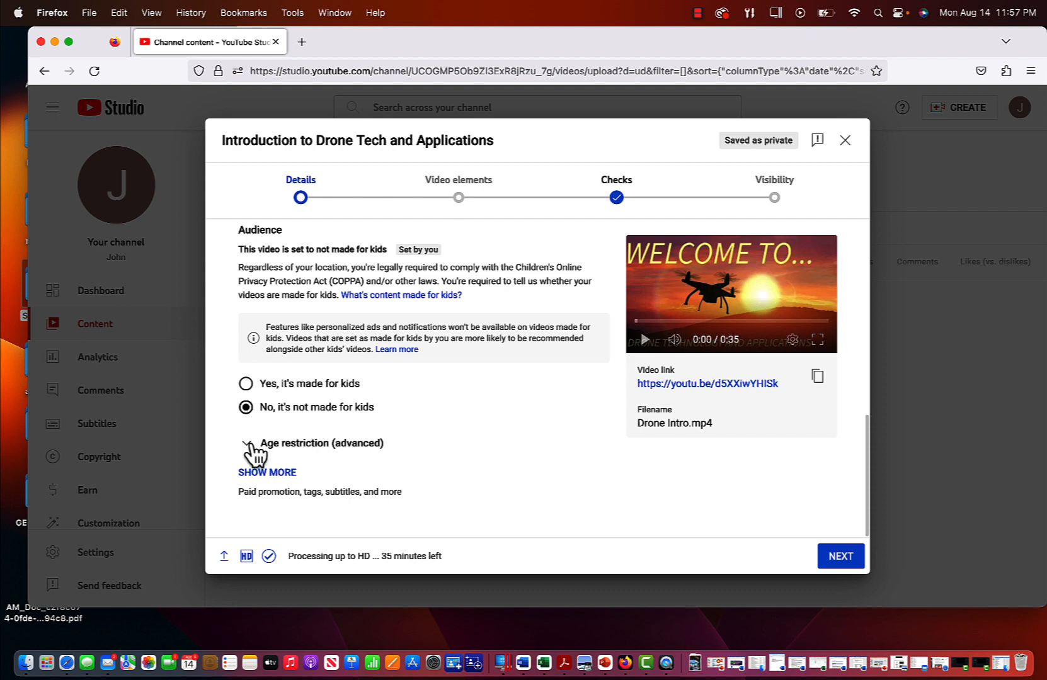
{"action": "left_click", "coordinate": [283, 474]}
{"action": "scroll", "coordinate": [431, 443], "scroll_direction": "down", "scroll_amount": 5}
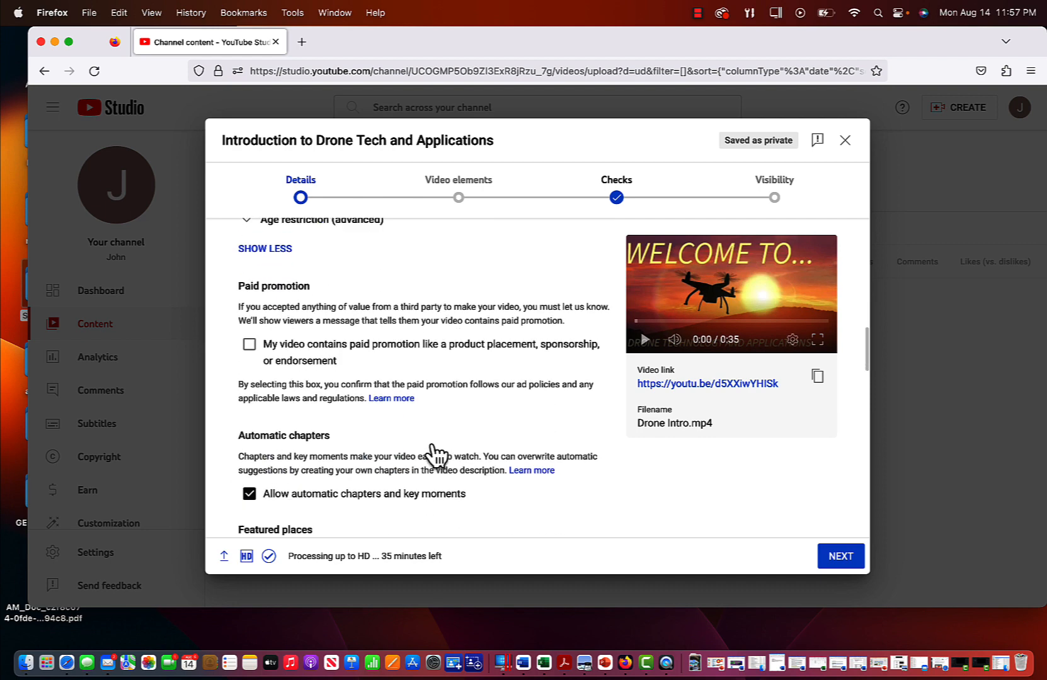
{"action": "scroll", "coordinate": [431, 443], "scroll_direction": "down", "scroll_amount": 2}
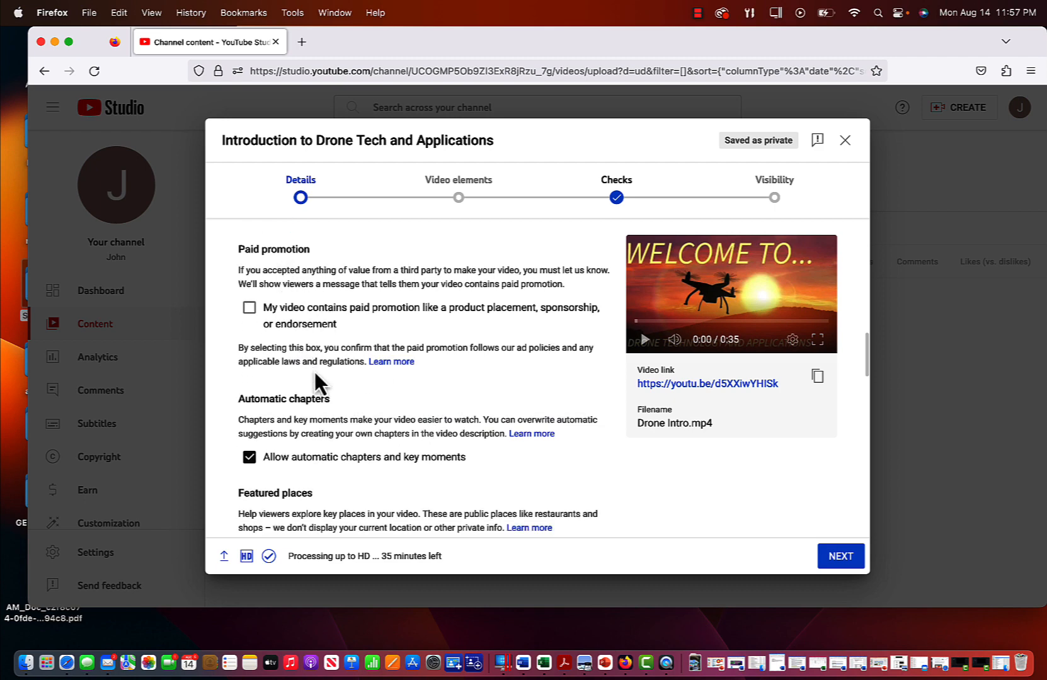
{"action": "scroll", "coordinate": [330, 412], "scroll_direction": "down", "scroll_amount": 5}
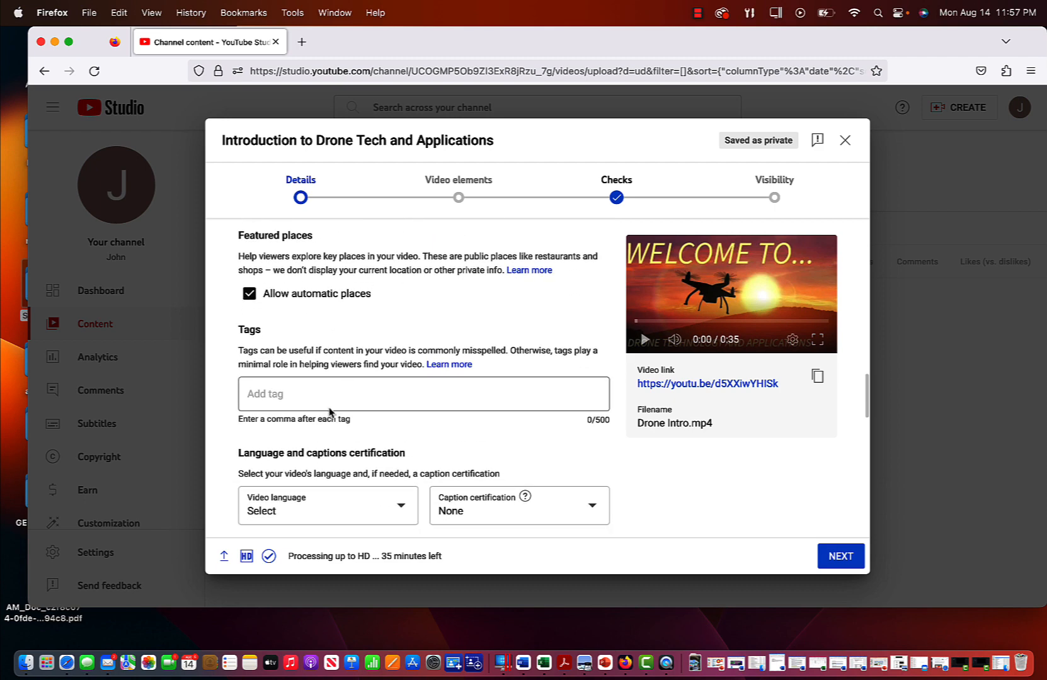
{"action": "left_click", "coordinate": [314, 376]}
{"action": "key", "text": "super+v"}
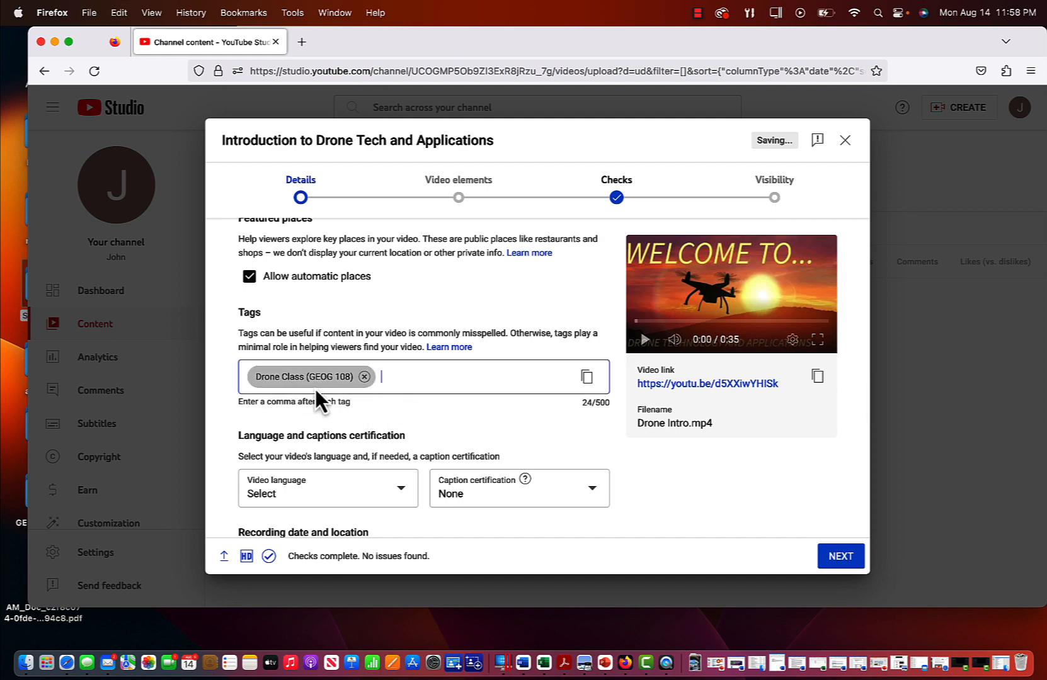
Set the video language to English
{"action": "scroll", "coordinate": [347, 413], "scroll_direction": "down", "scroll_amount": 3}
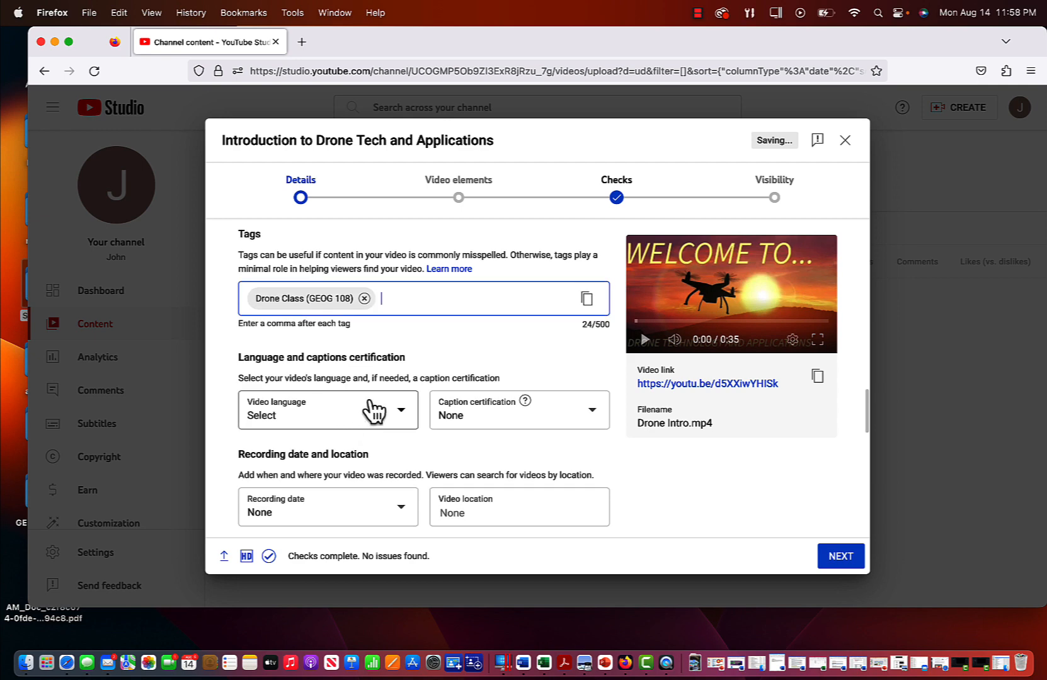
{"action": "left_click", "coordinate": [402, 412]}
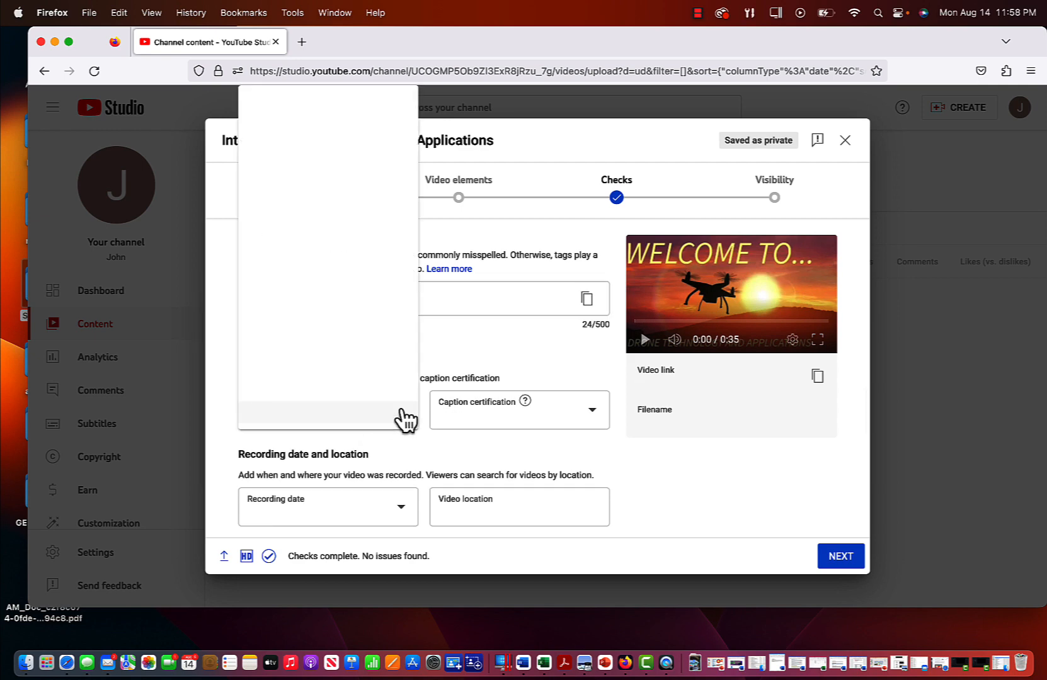
{"action": "scroll", "coordinate": [344, 323], "scroll_direction": "down", "scroll_amount": 6}
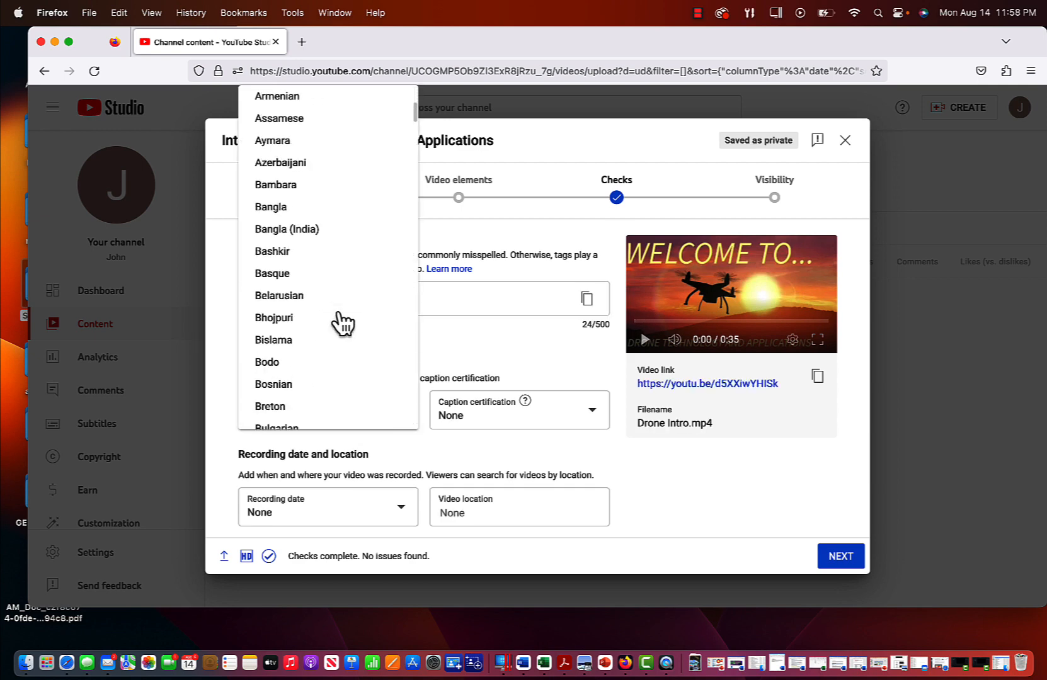
{"action": "scroll", "coordinate": [343, 322], "scroll_direction": "down", "scroll_amount": 5}
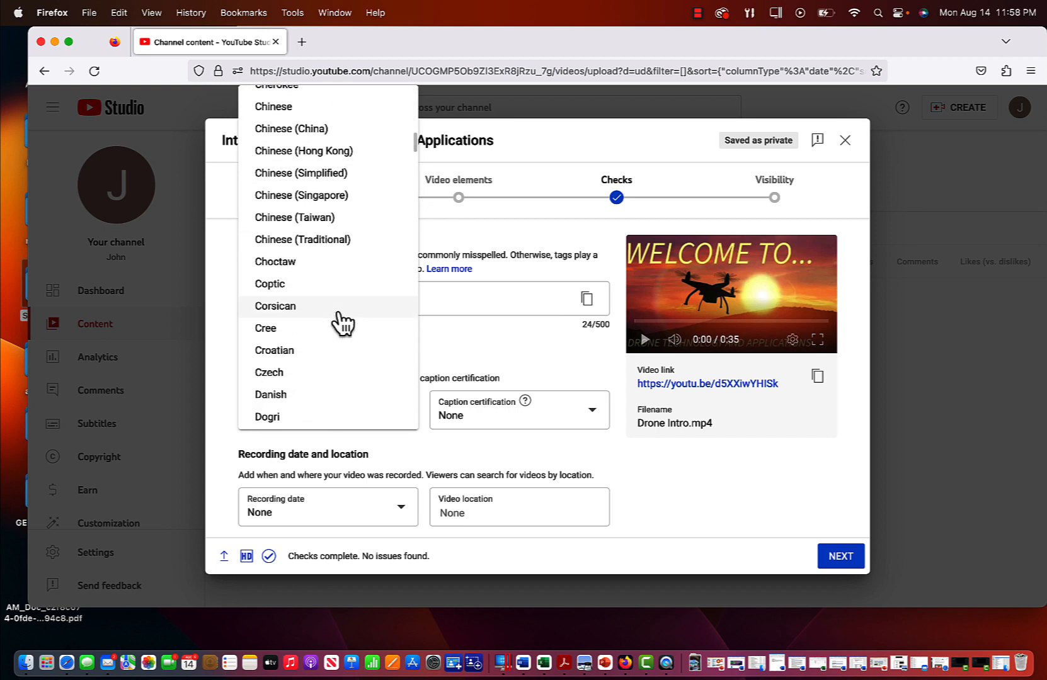
{"action": "scroll", "coordinate": [343, 323], "scroll_direction": "down", "scroll_amount": 4}
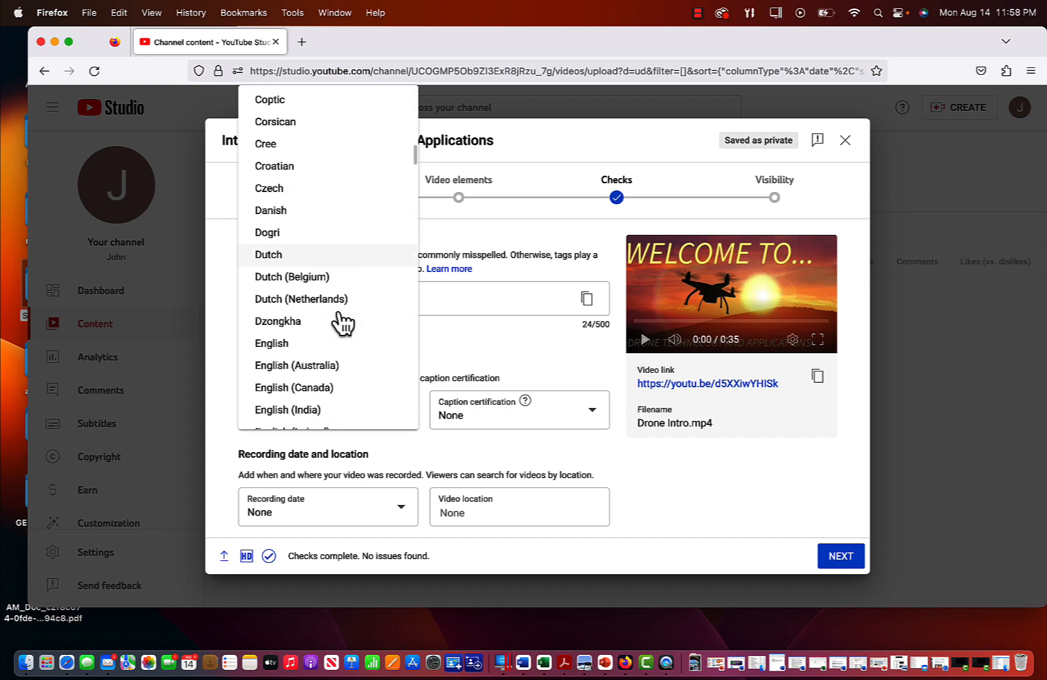
{"action": "left_click", "coordinate": [338, 321]}
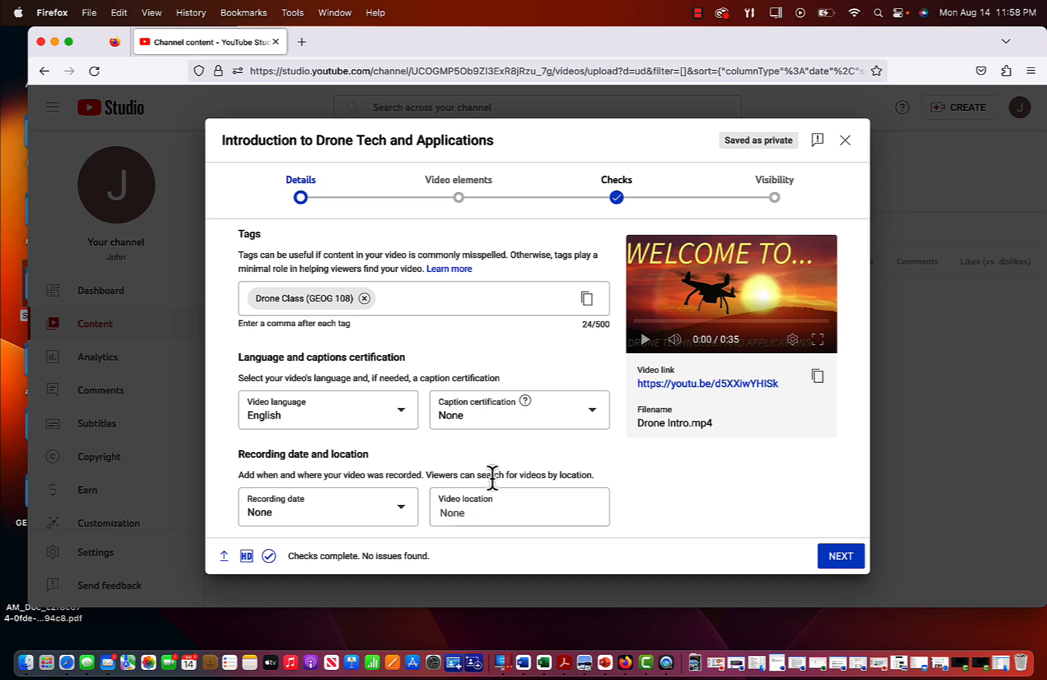
Set the caption certification to "This content has never aired on television in the U.S." and keep the Standard YouTube License
{"action": "left_click", "coordinate": [595, 419]}
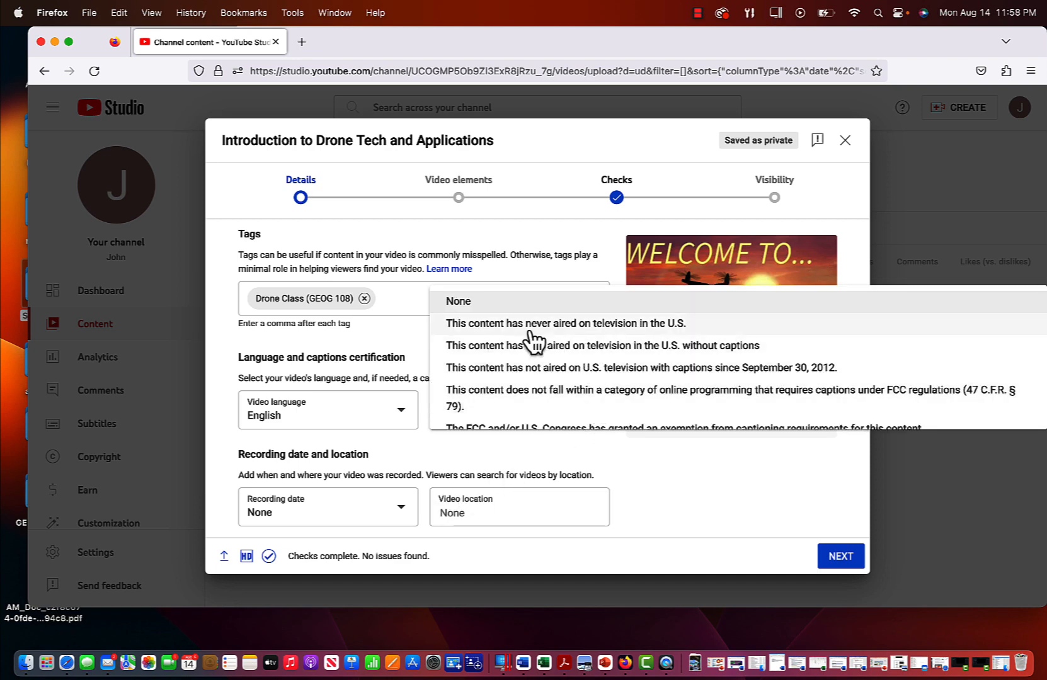
{"action": "left_click", "coordinate": [662, 322]}
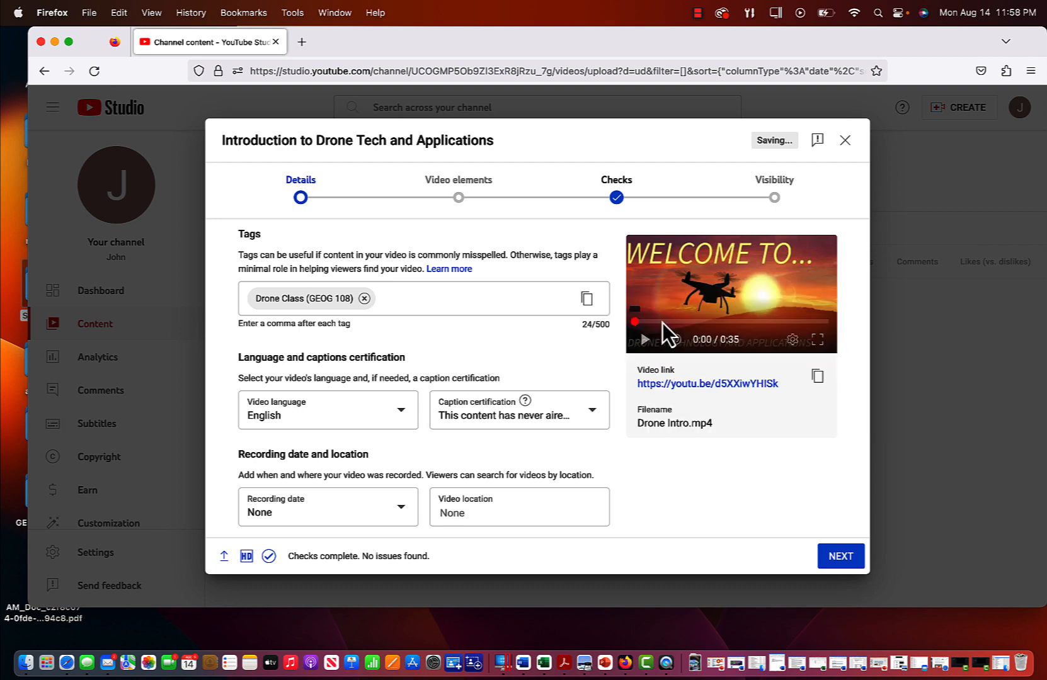
{"action": "scroll", "coordinate": [618, 457], "scroll_direction": "down", "scroll_amount": 2}
{"action": "scroll", "coordinate": [618, 457], "scroll_direction": "down", "scroll_amount": 2}
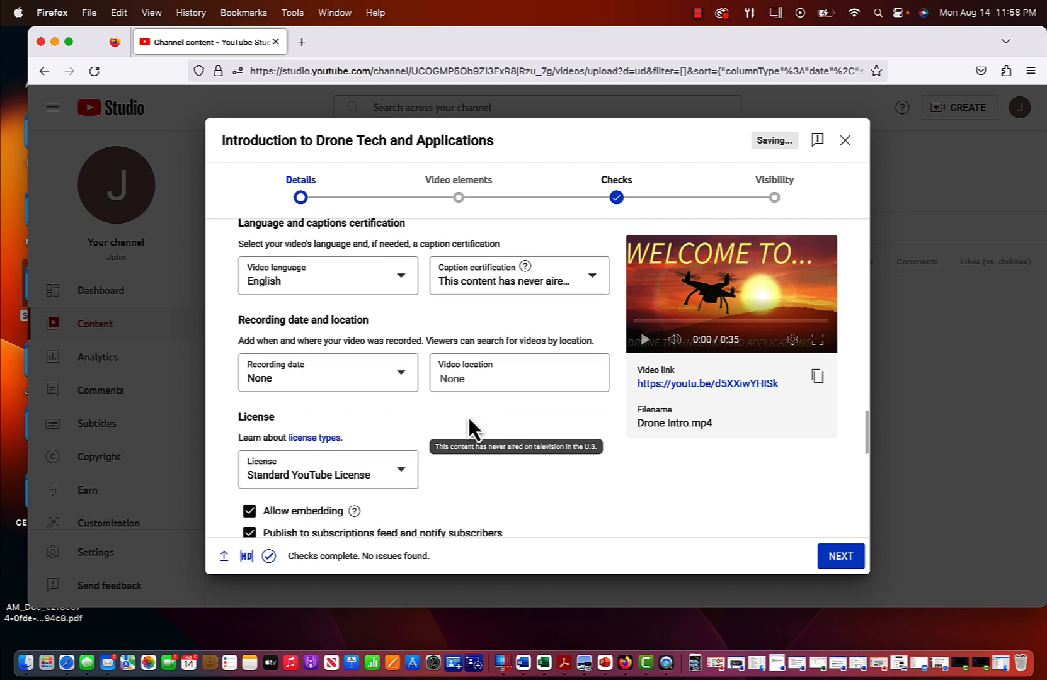
{"action": "scroll", "coordinate": [468, 418], "scroll_direction": "down", "scroll_amount": 2}
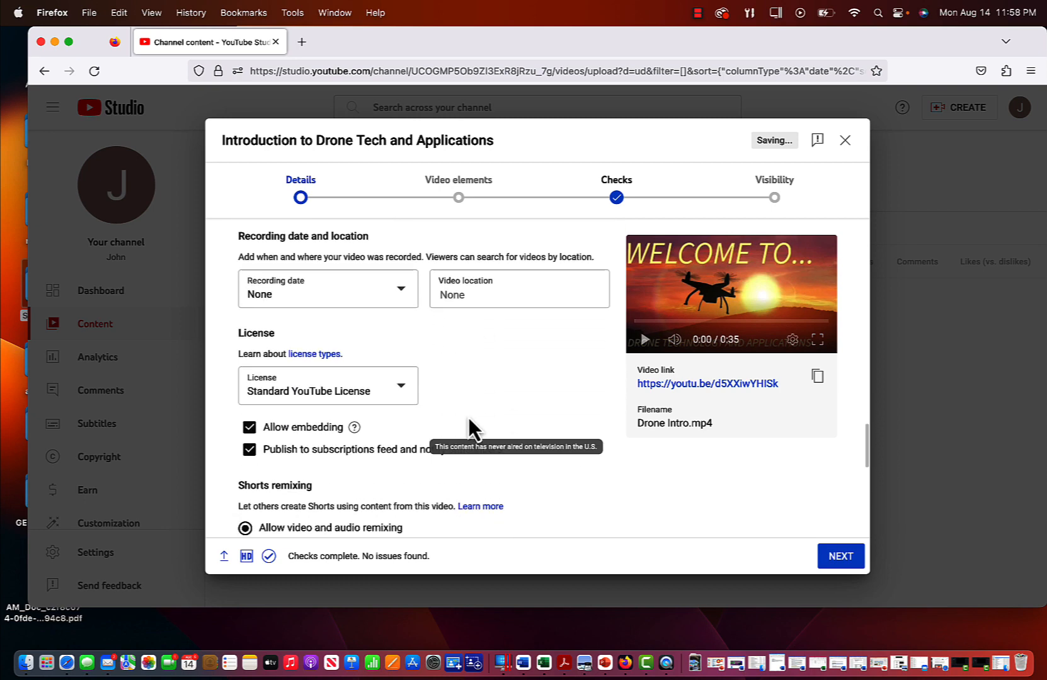
{"action": "left_click", "coordinate": [404, 398]}
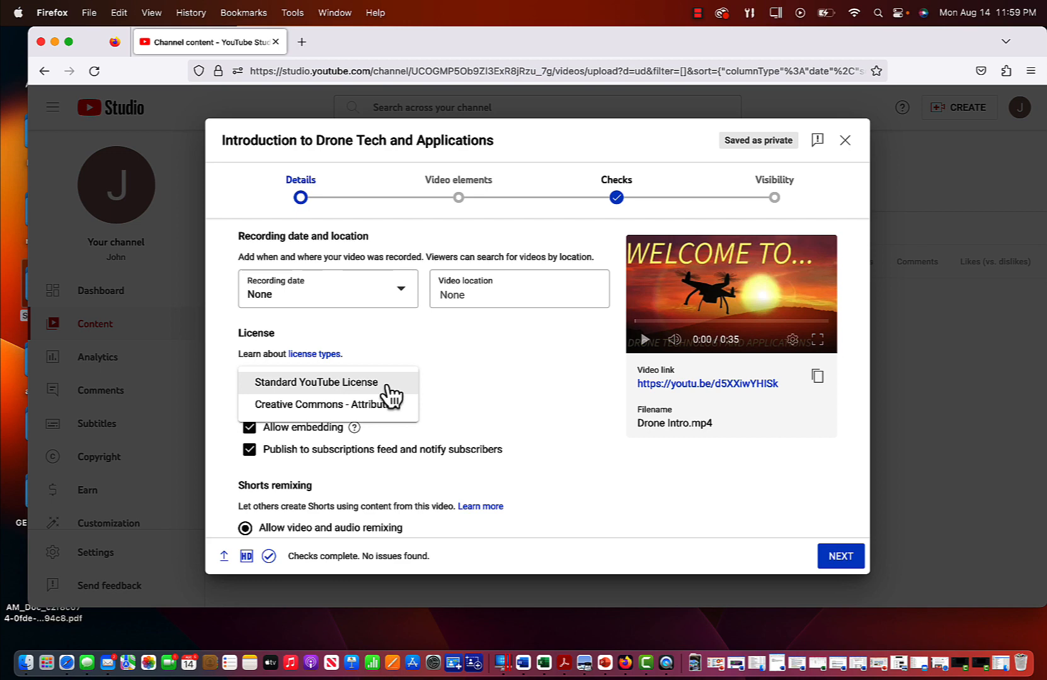
{"action": "left_click", "coordinate": [386, 386]}
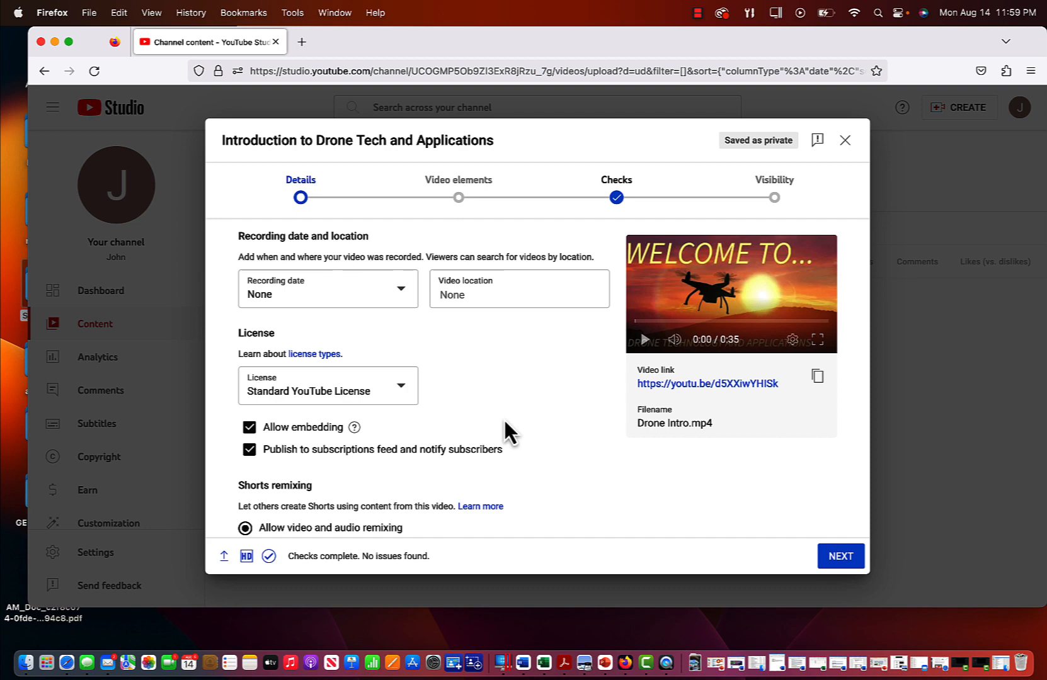
Keep the default remixing, category and comment settings and continue to the video elements stage
{"action": "scroll", "coordinate": [505, 421], "scroll_direction": "down", "scroll_amount": 2}
{"action": "scroll", "coordinate": [505, 422], "scroll_direction": "down", "scroll_amount": 5}
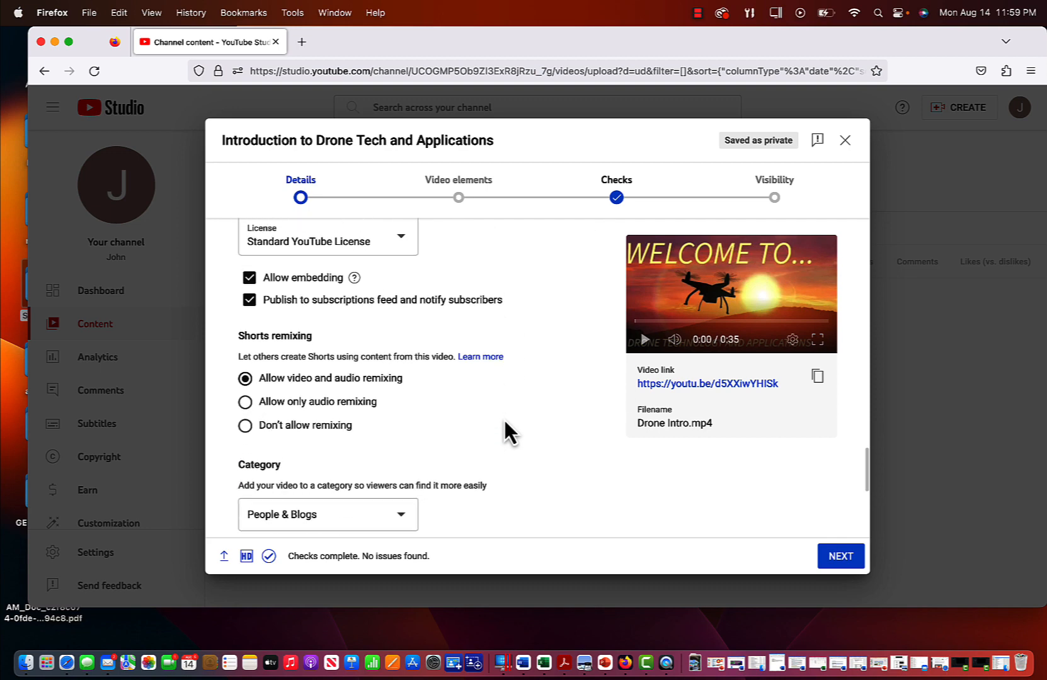
{"action": "scroll", "coordinate": [504, 422], "scroll_direction": "down", "scroll_amount": 4}
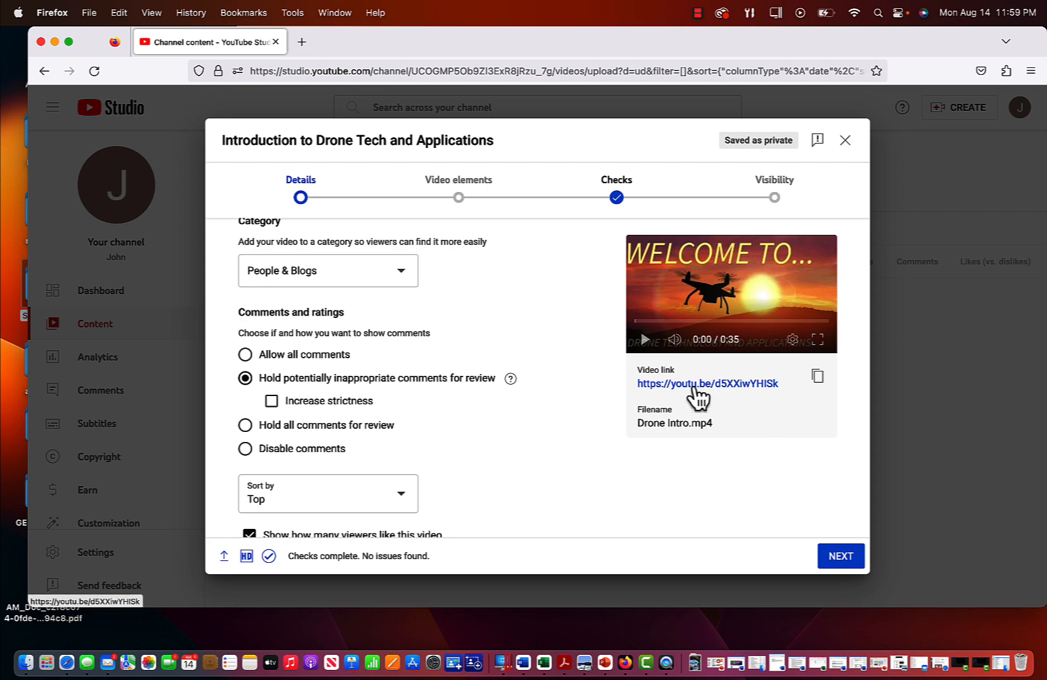
{"action": "scroll", "coordinate": [520, 474], "scroll_direction": "down", "scroll_amount": 2}
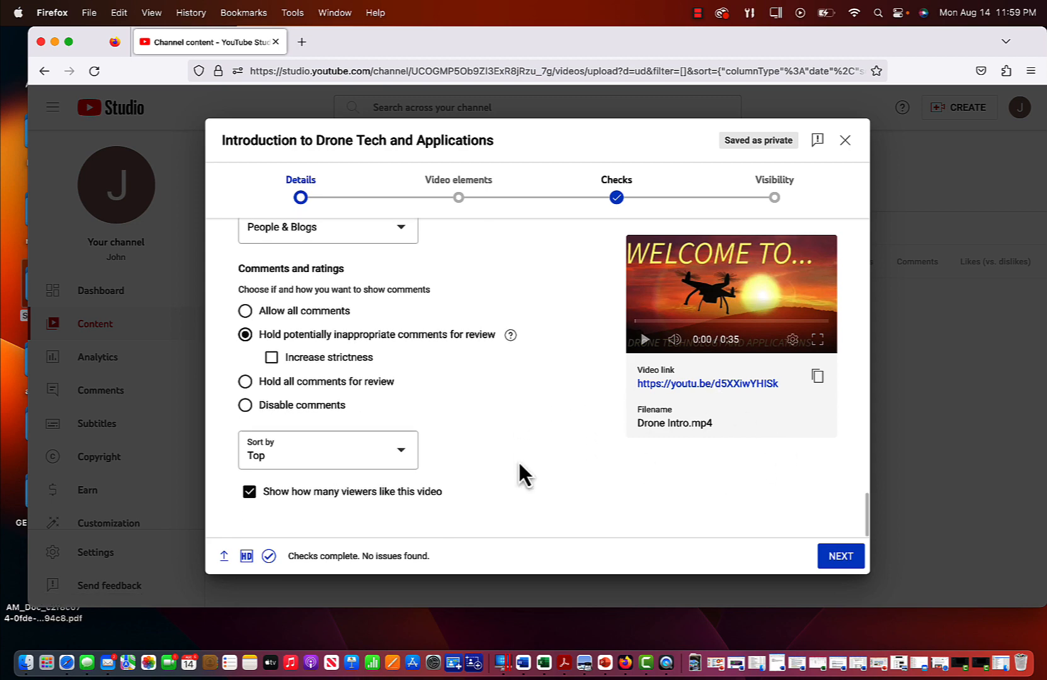
{"action": "left_click", "coordinate": [844, 563]}
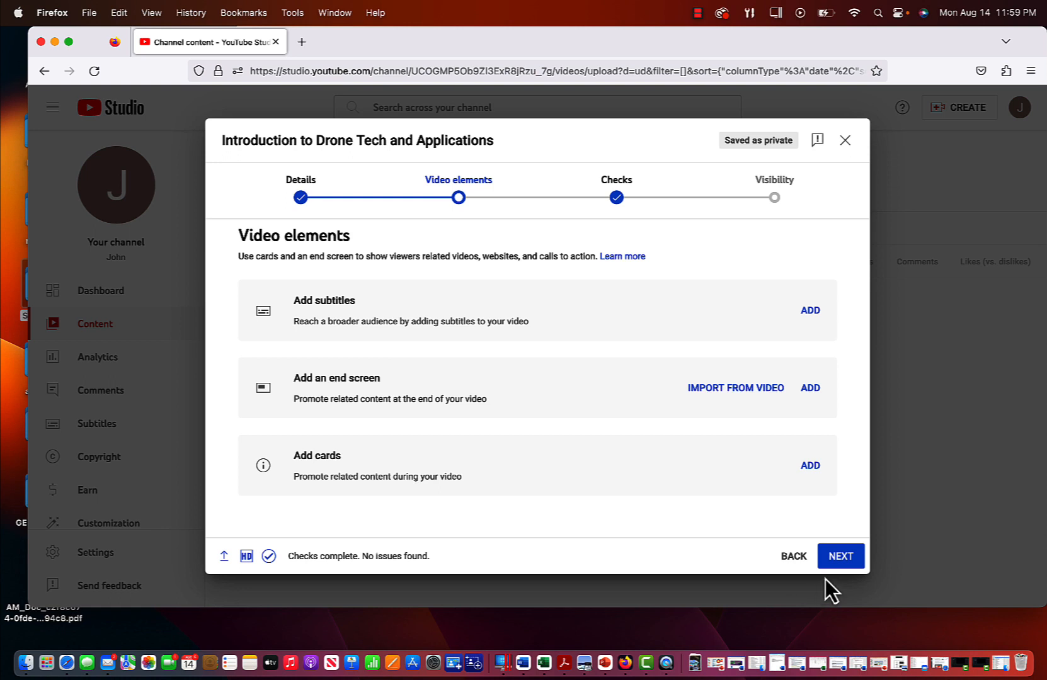
Skip adding video elements, dismiss the checks introduction, and continue to the visibility stage
{"action": "left_click", "coordinate": [841, 559]}
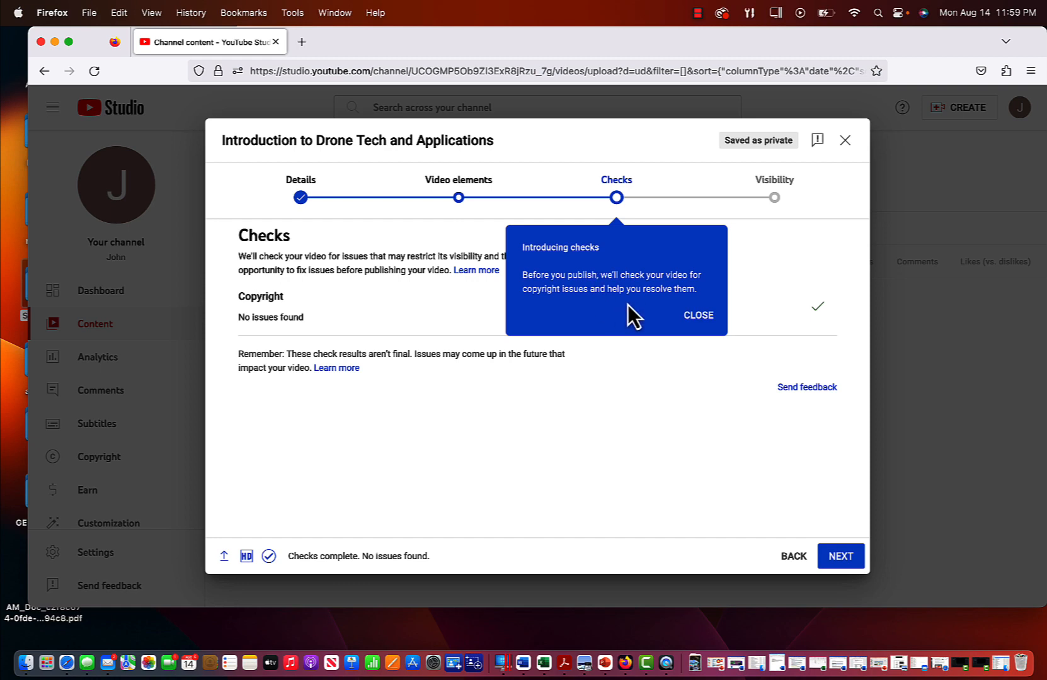
{"action": "left_click", "coordinate": [697, 317]}
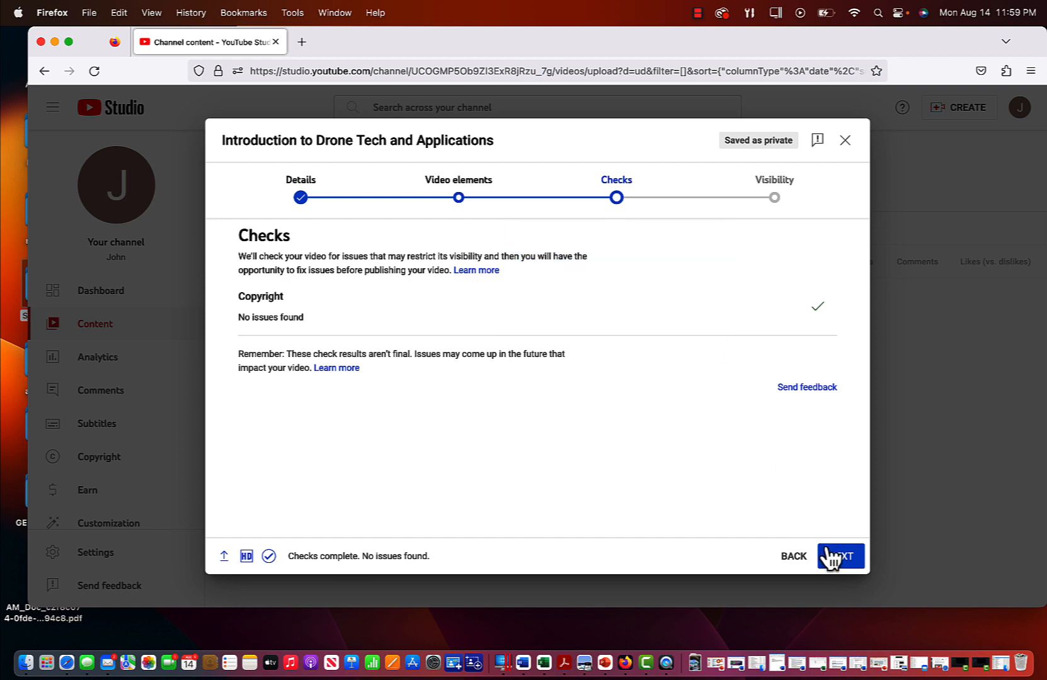
{"action": "left_click", "coordinate": [844, 558]}
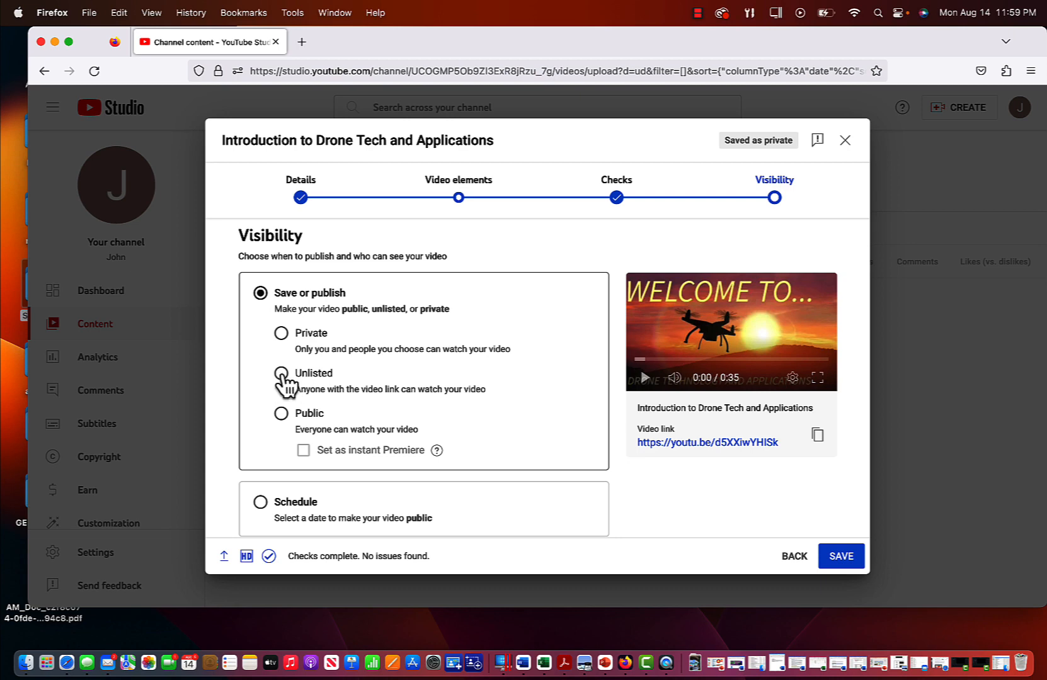
Set the video's visibility to Unlisted and review the pre-publishing guidance
{"action": "left_click", "coordinate": [282, 377]}
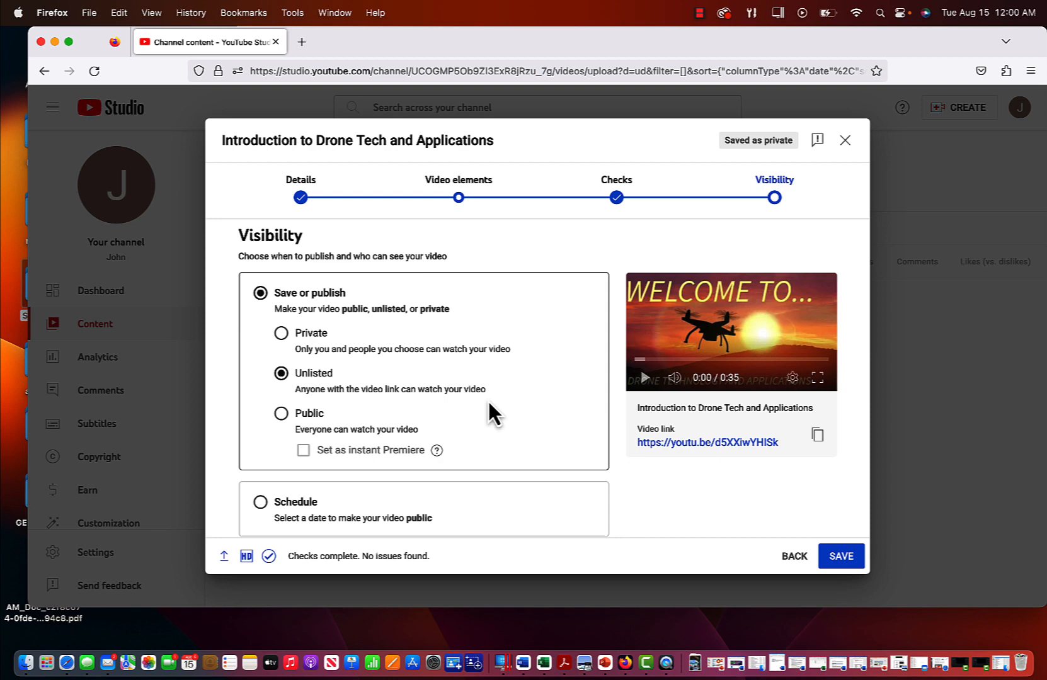
{"action": "scroll", "coordinate": [501, 425], "scroll_direction": "down", "scroll_amount": 3}
{"action": "scroll", "coordinate": [500, 425], "scroll_direction": "down", "scroll_amount": 2}
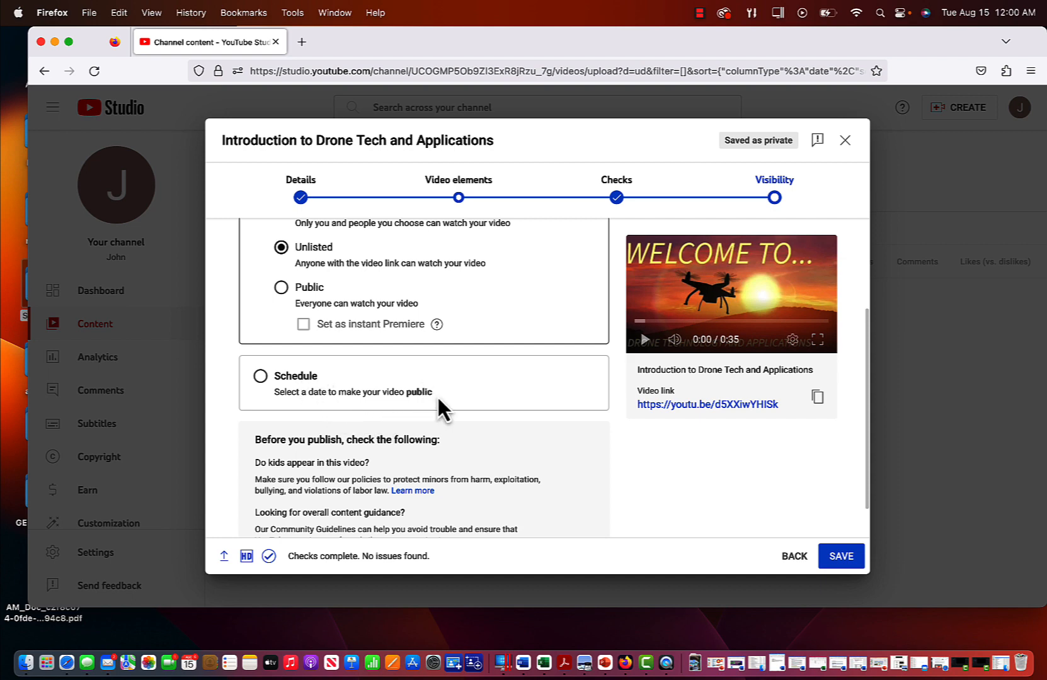
{"action": "scroll", "coordinate": [493, 425], "scroll_direction": "down", "scroll_amount": 2}
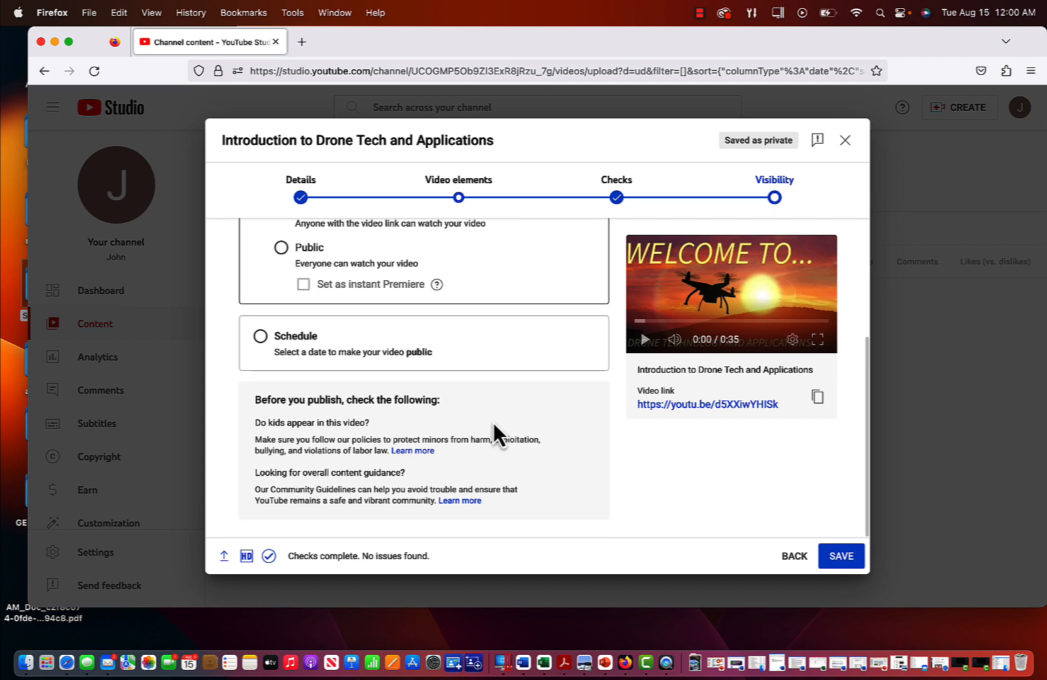
Save the video with Unlisted visibility, copy its share link, and close the published confirmation
{"action": "scroll", "coordinate": [546, 487], "scroll_direction": "up", "scroll_amount": 8}
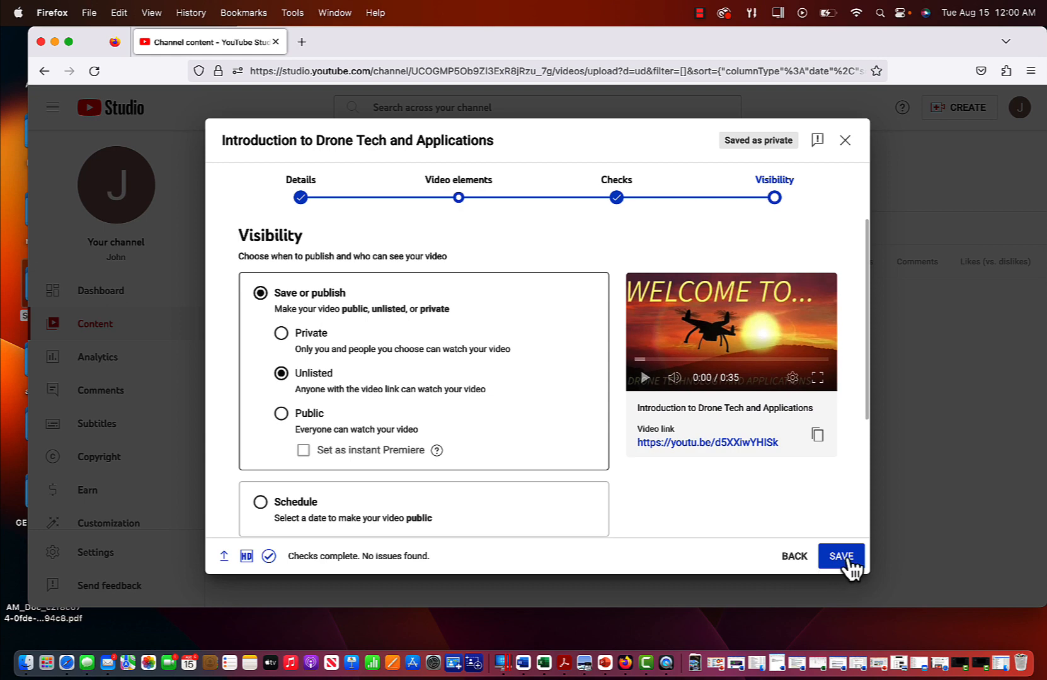
{"action": "left_click", "coordinate": [847, 559]}
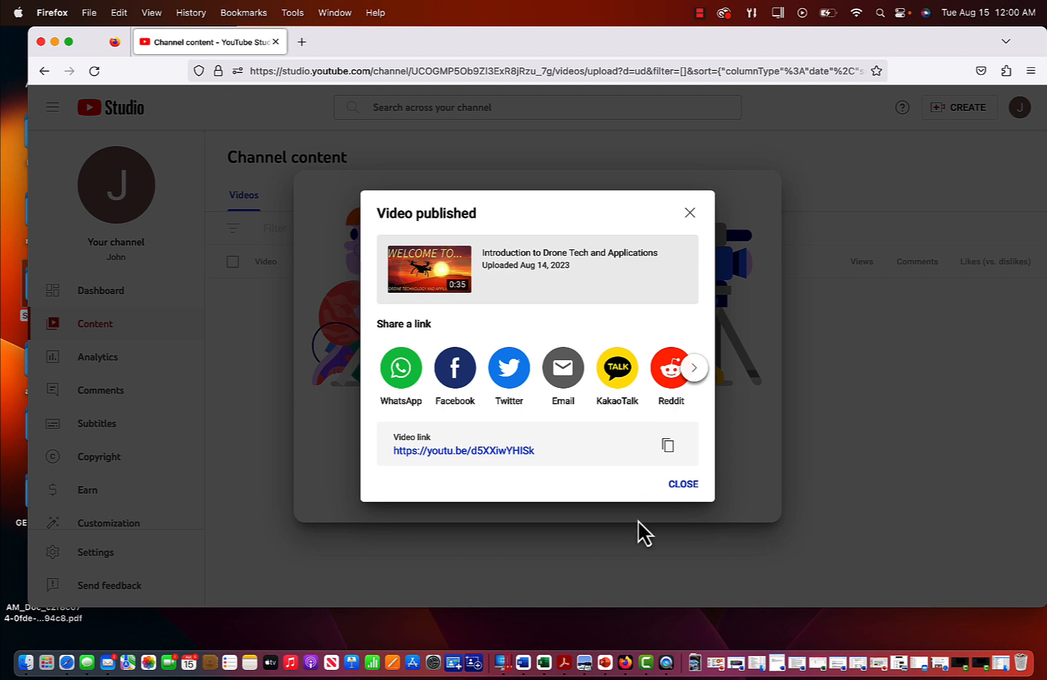
{"action": "left_click", "coordinate": [667, 447]}
{"action": "left_click", "coordinate": [683, 484]}
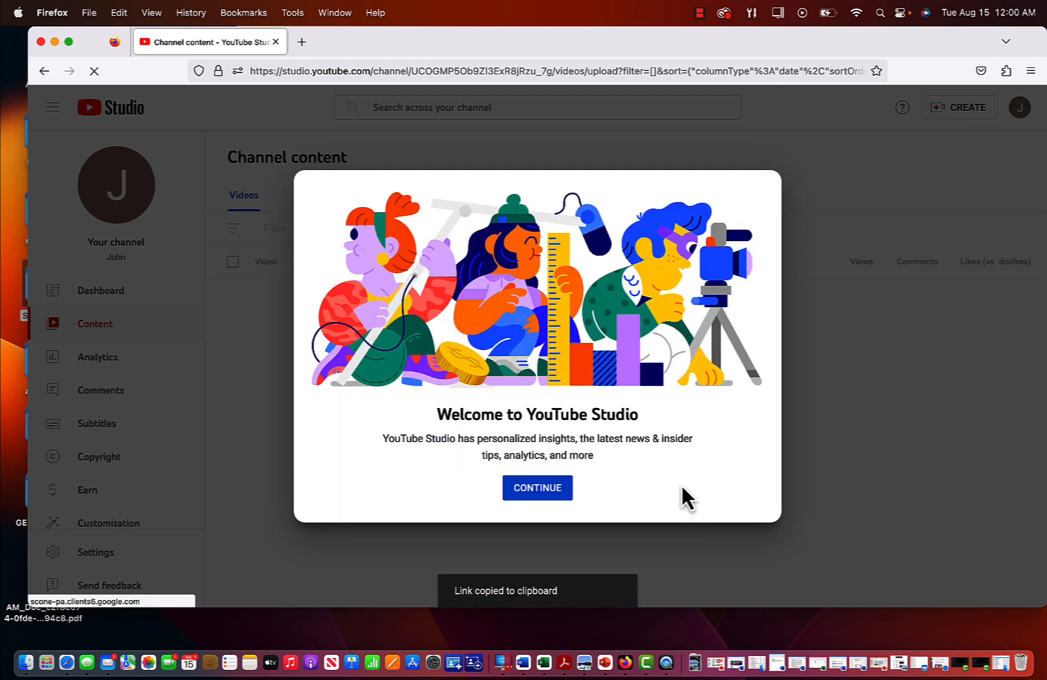
Dismiss the YouTube Studio welcome message and all introductory tips on the channel content page
{"action": "left_click", "coordinate": [552, 488]}
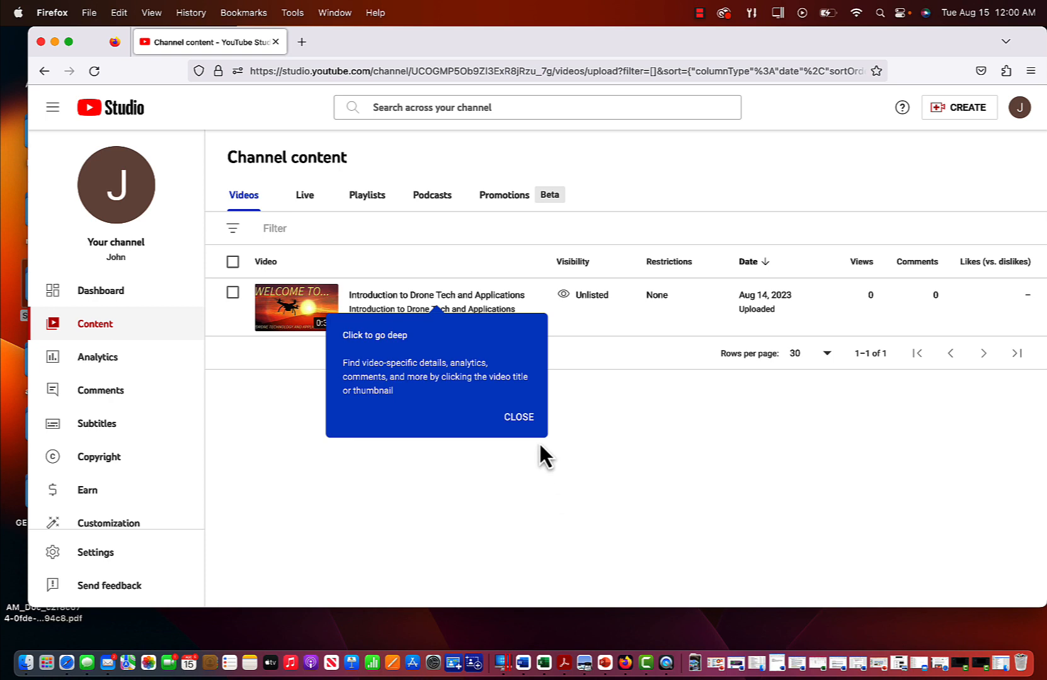
{"action": "left_click", "coordinate": [518, 418]}
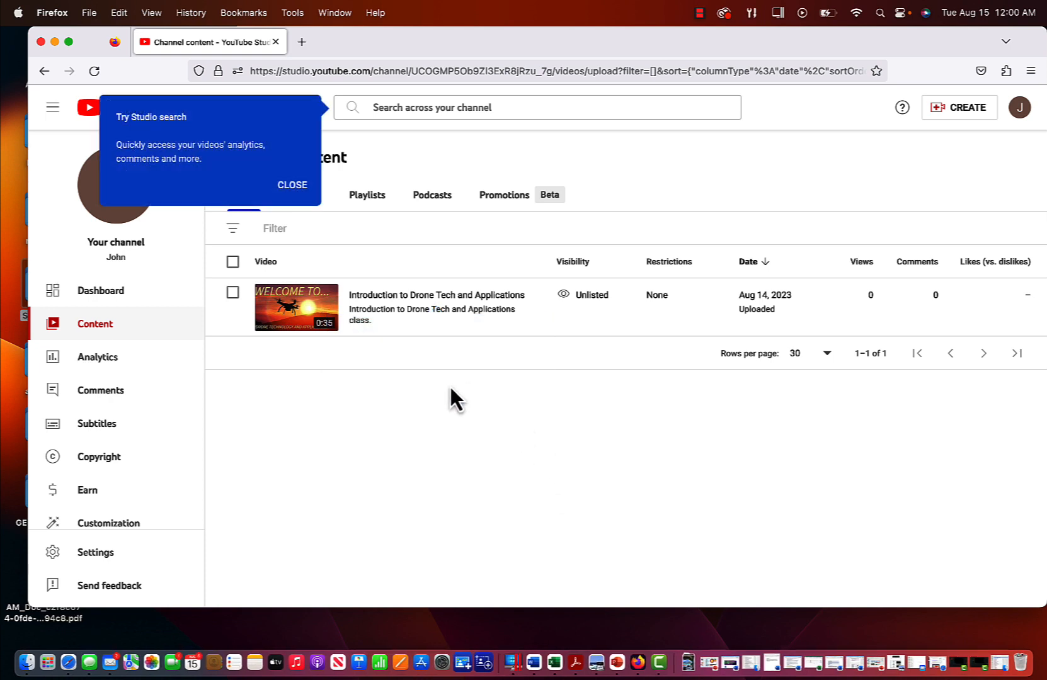
{"action": "left_click", "coordinate": [296, 186]}
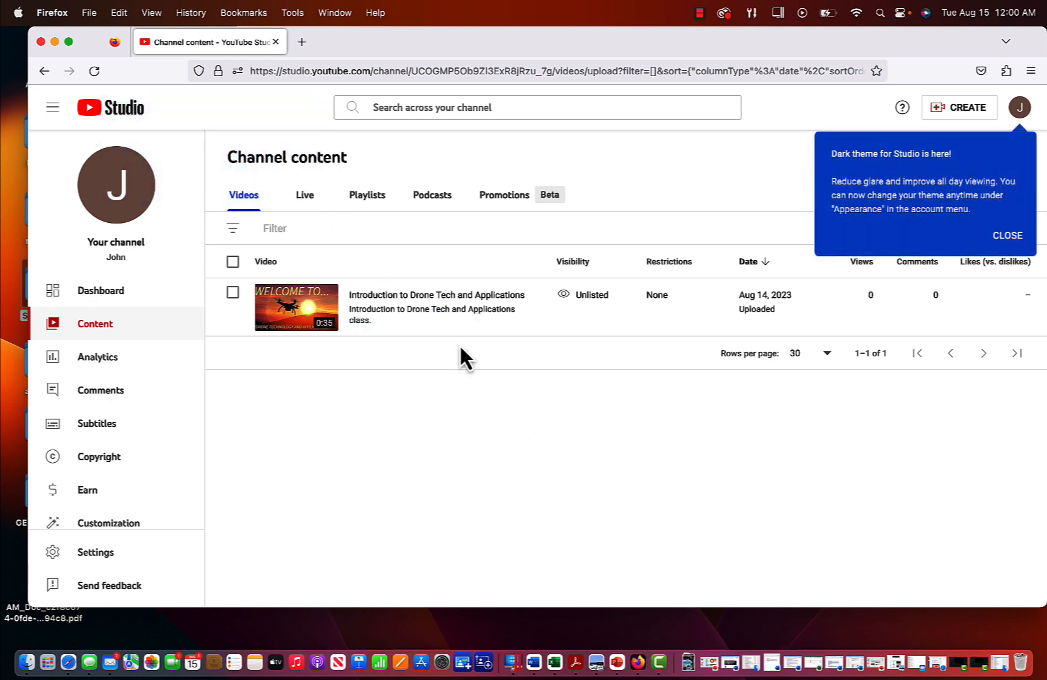
{"action": "left_click", "coordinate": [1006, 237]}
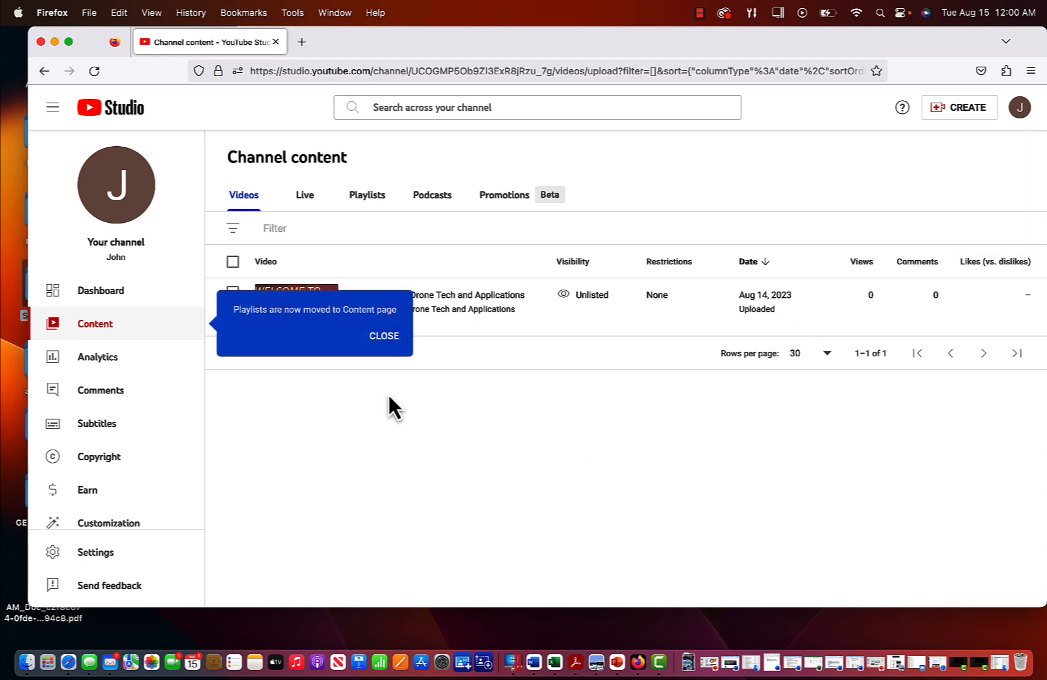
{"action": "left_click", "coordinate": [384, 338]}
{"action": "left_click", "coordinate": [425, 315]}
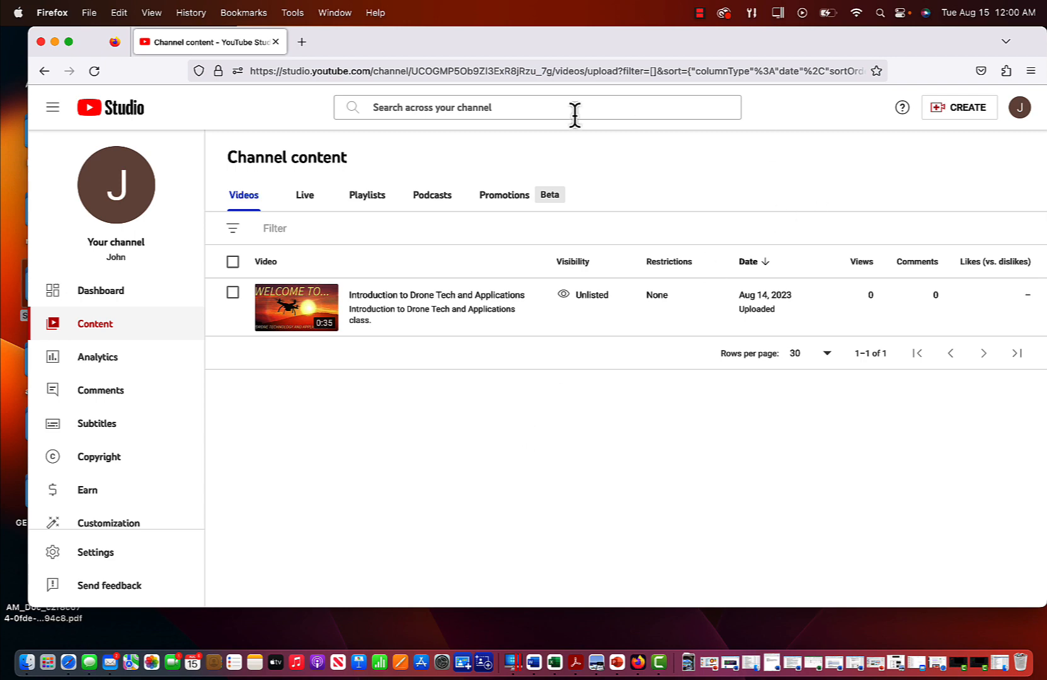
Load the copied video link in a new browser tab, play the video briefly, and pause it
{"action": "left_click", "coordinate": [302, 43]}
{"action": "left_click", "coordinate": [322, 70]}
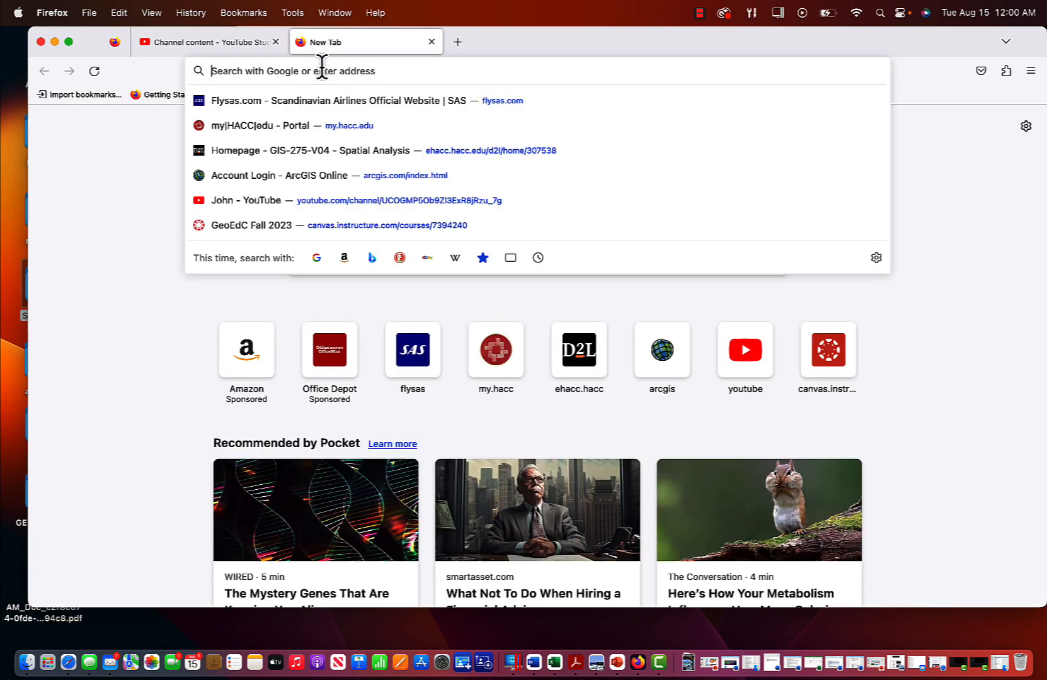
{"action": "key", "text": "super+v"}
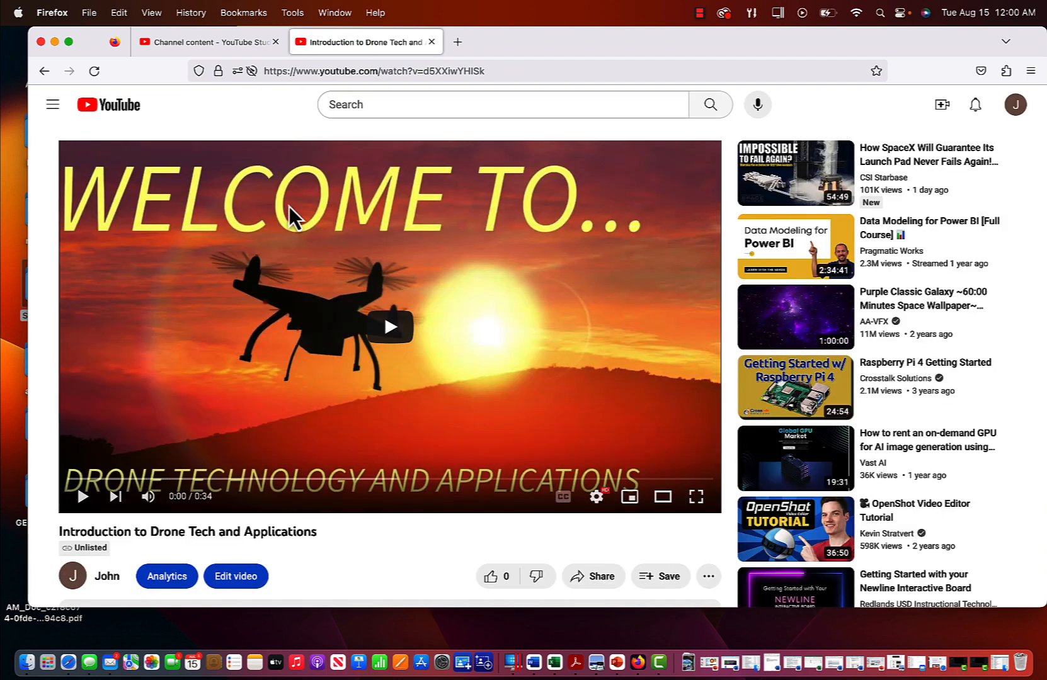
{"action": "left_click", "coordinate": [389, 327]}
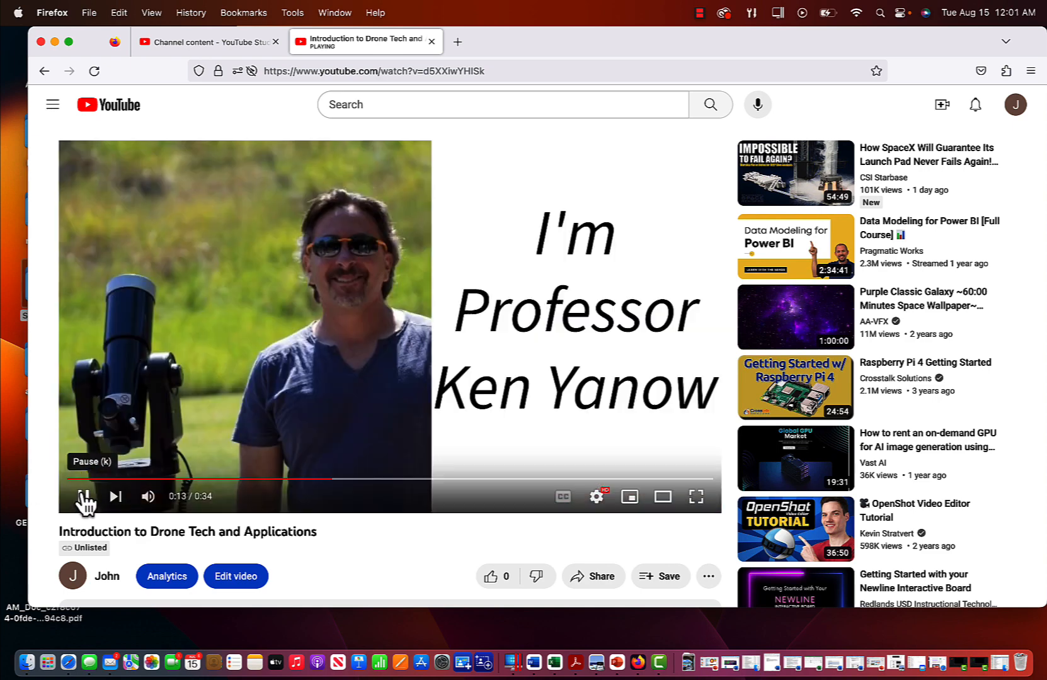
{"action": "left_click", "coordinate": [83, 497]}
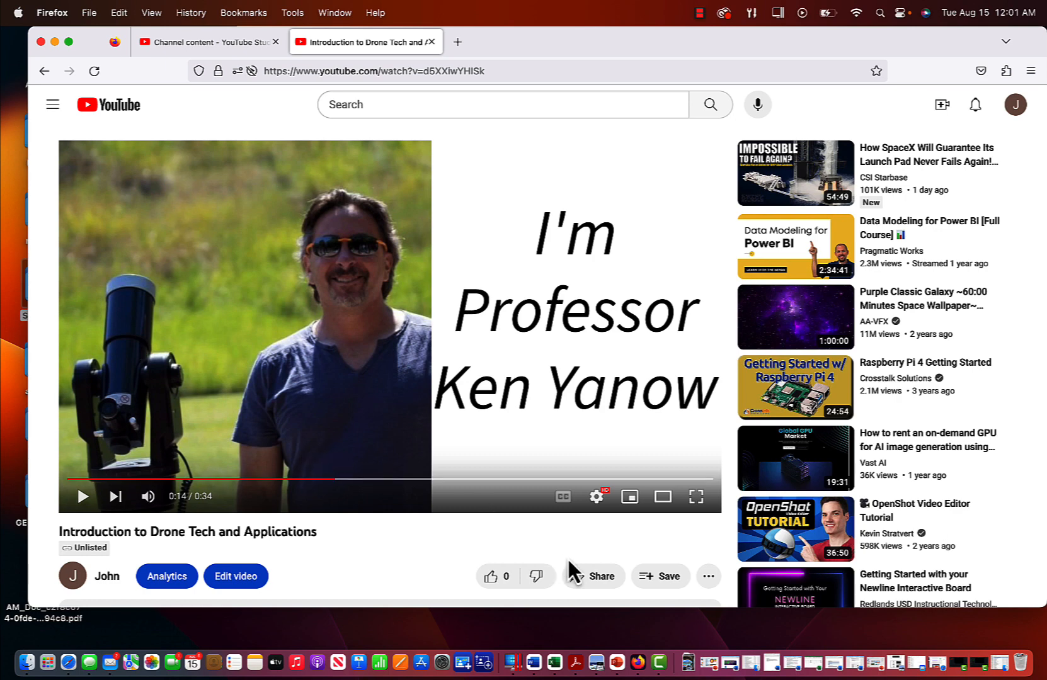
Copy the embed code from the video's share options and close the embed dialog
{"action": "left_click", "coordinate": [601, 578]}
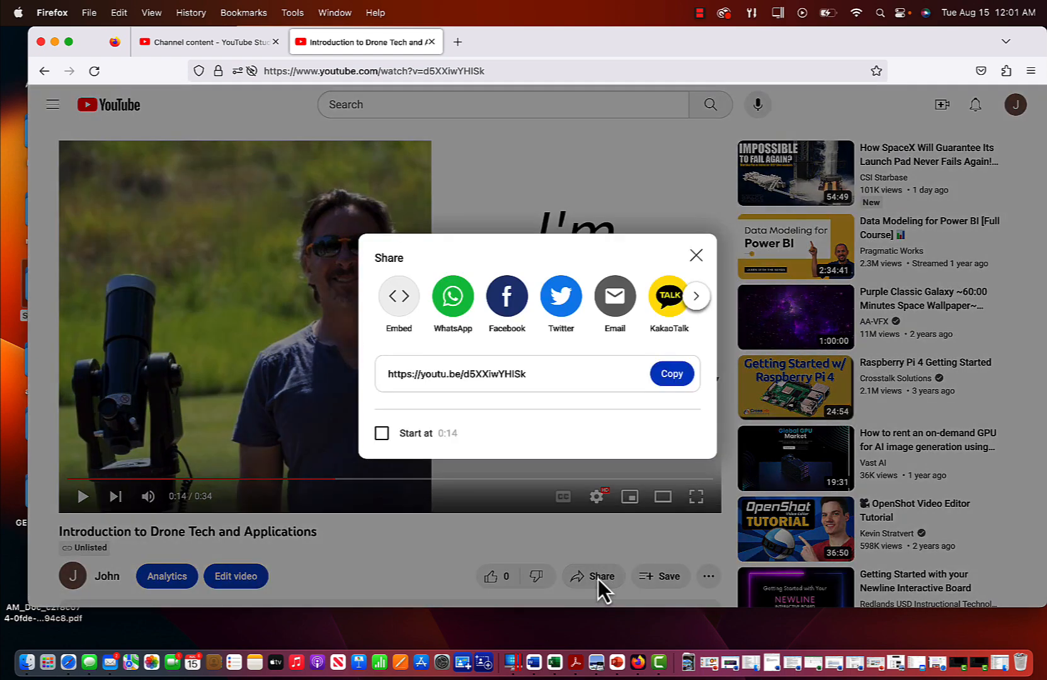
{"action": "left_click", "coordinate": [401, 304]}
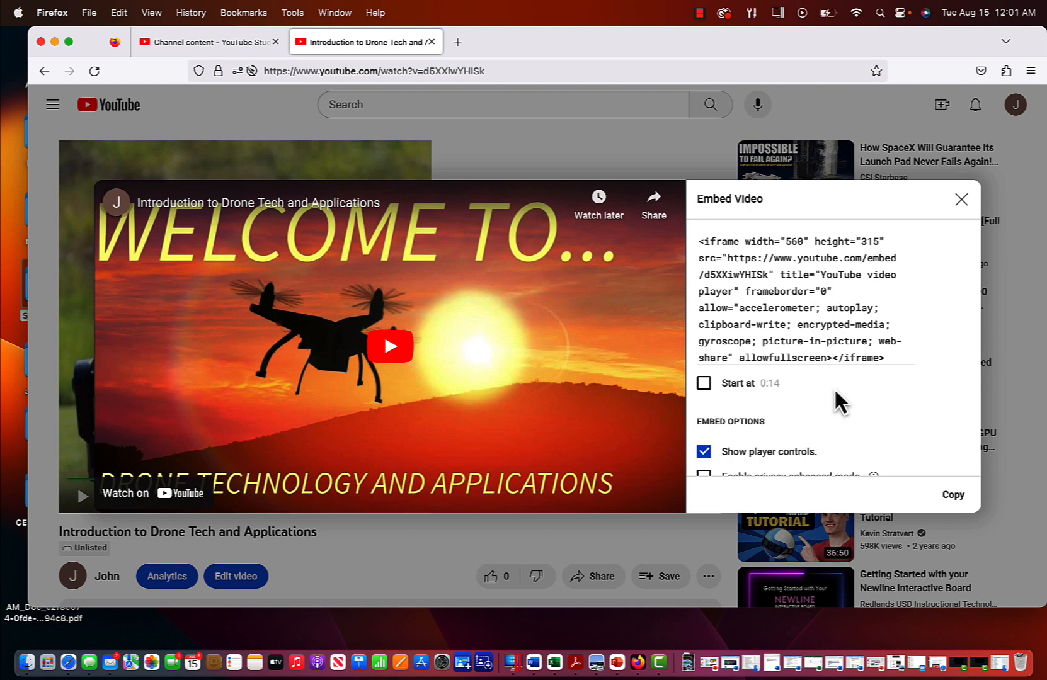
{"action": "left_click", "coordinate": [953, 497]}
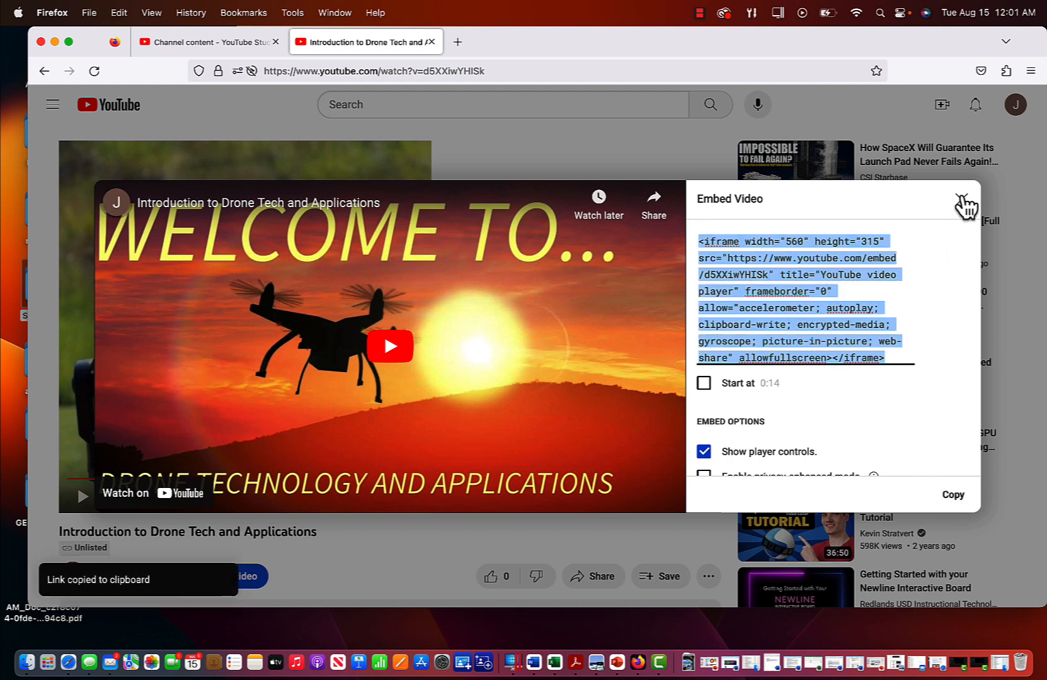
{"action": "left_click", "coordinate": [961, 200]}
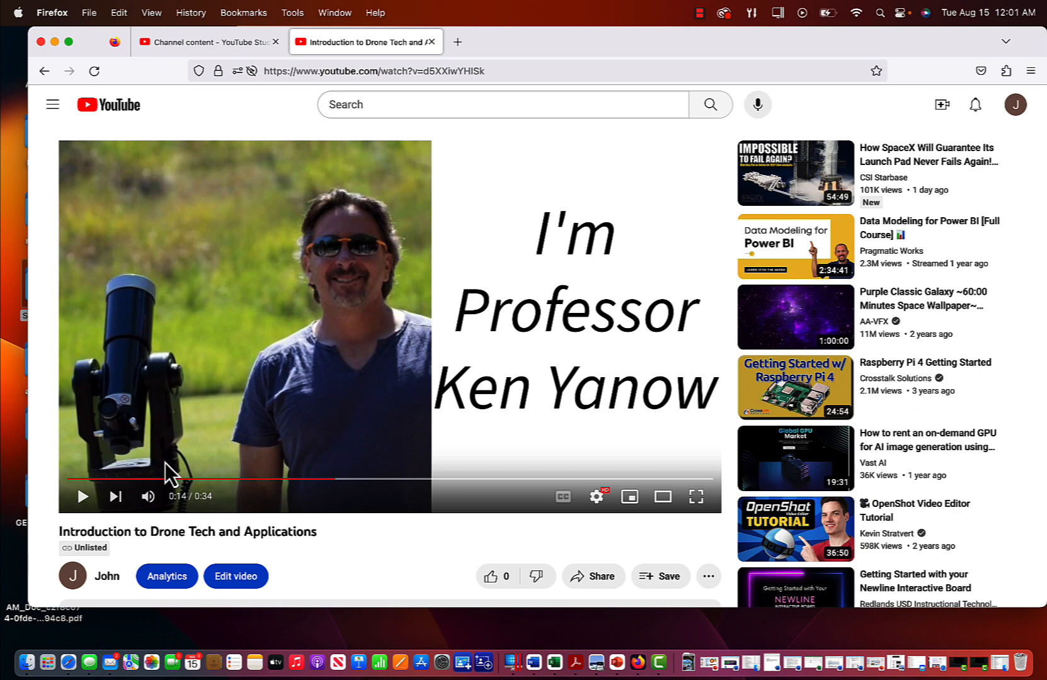
Switch to Canvas in Safari, edit the Bumper Videos assignment, and add a blank line below the "Video #2" heading
{"action": "left_click", "coordinate": [68, 662]}
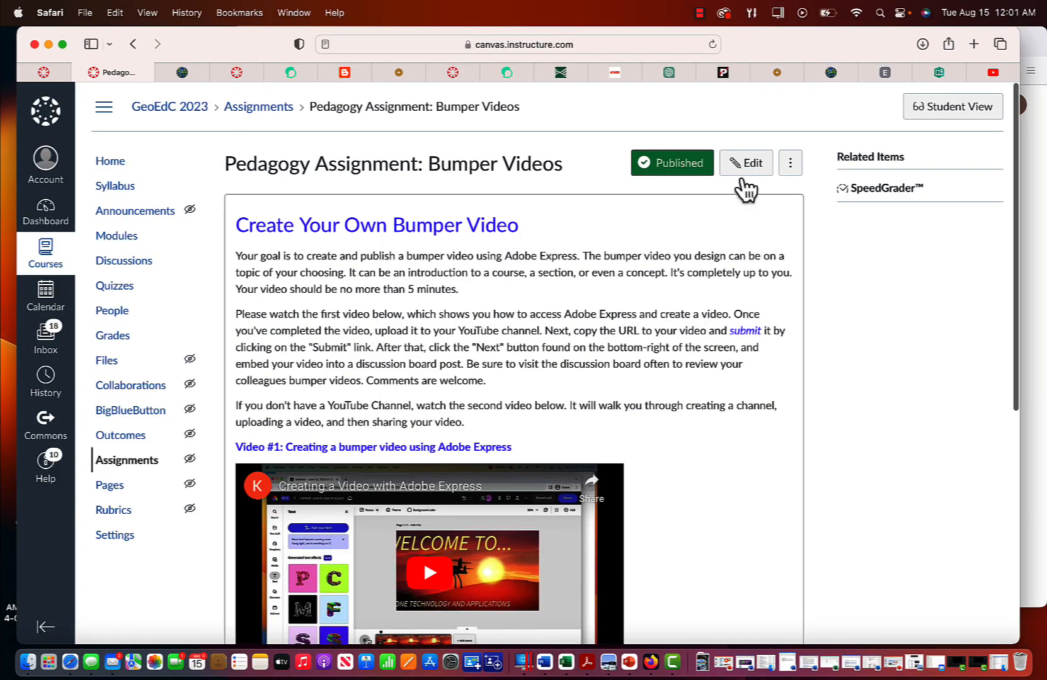
{"action": "left_click", "coordinate": [752, 161]}
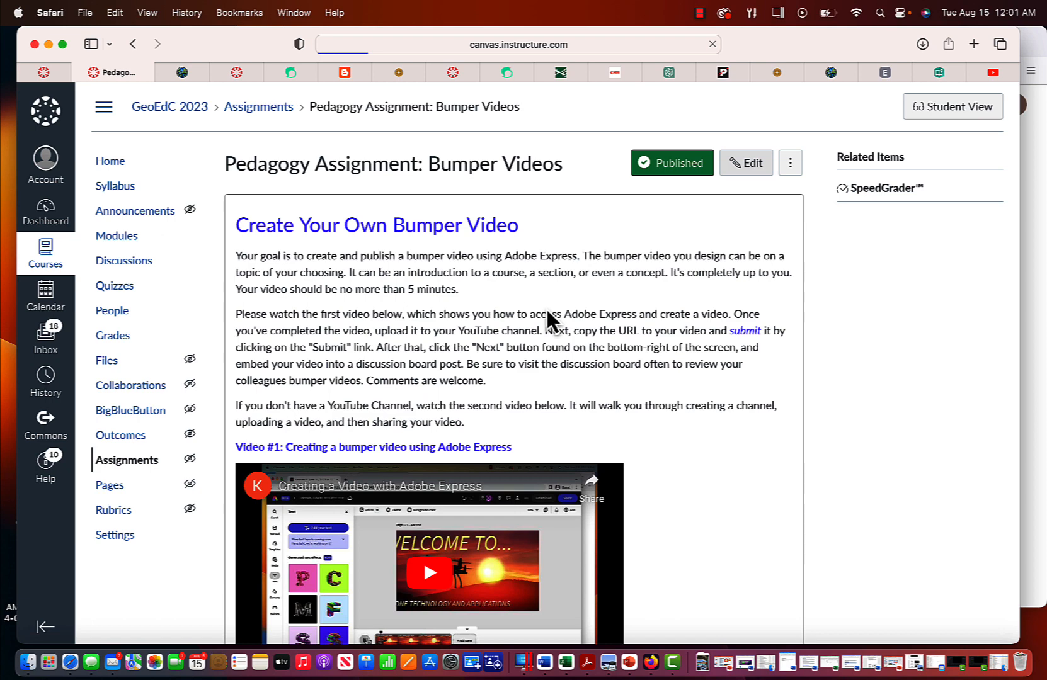
{"action": "scroll", "coordinate": [496, 404], "scroll_direction": "down", "scroll_amount": 3}
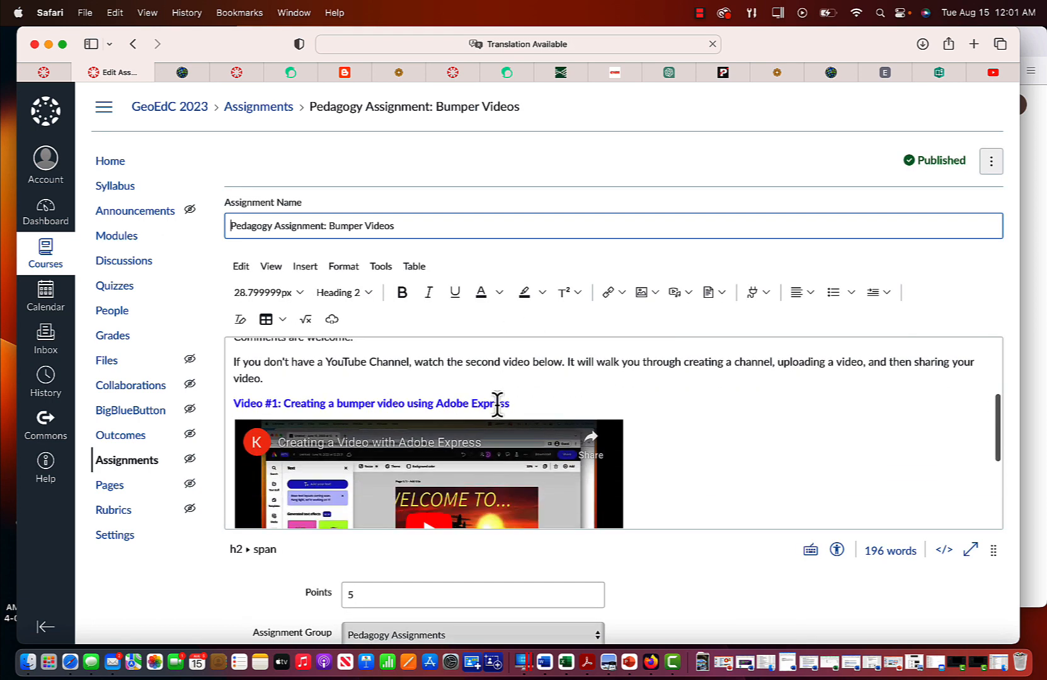
{"action": "scroll", "coordinate": [499, 407], "scroll_direction": "down", "scroll_amount": 6}
{"action": "left_click", "coordinate": [716, 323]}
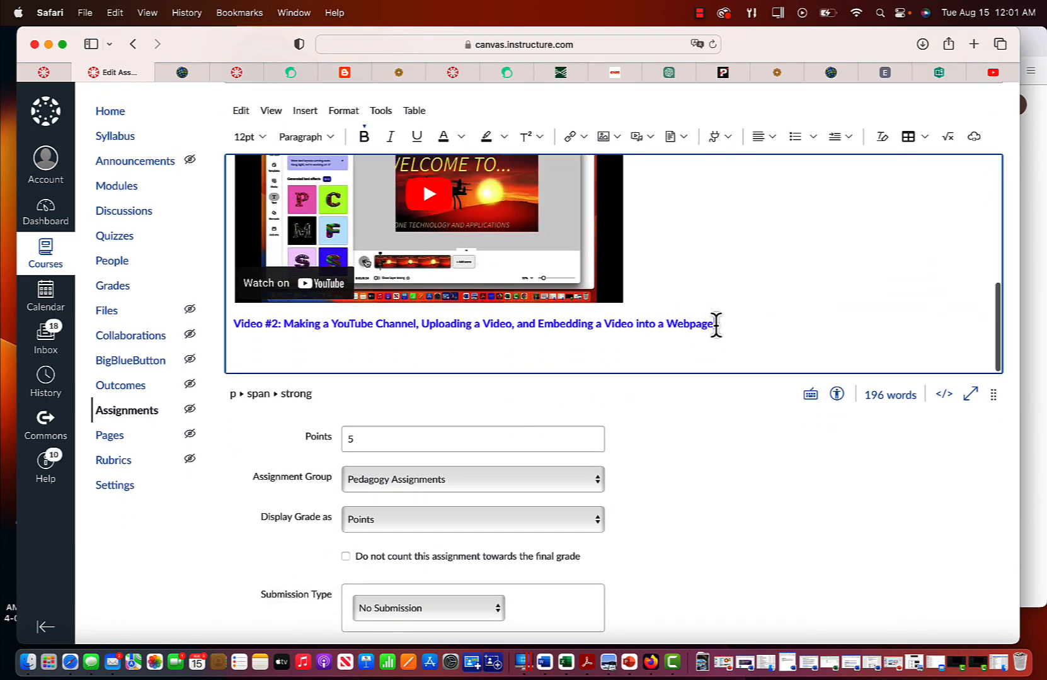
{"action": "key", "text": "Return"}
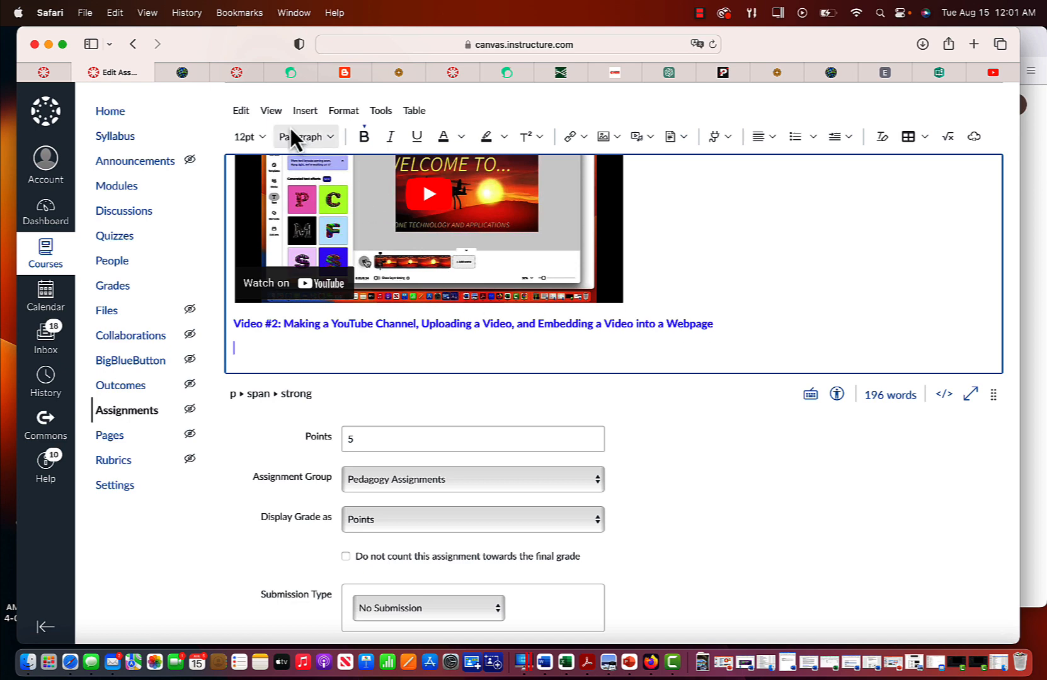
Embed the YouTube video below the "Video #2" heading using the copied iframe code
{"action": "left_click", "coordinate": [303, 112]}
{"action": "left_click", "coordinate": [319, 275]}
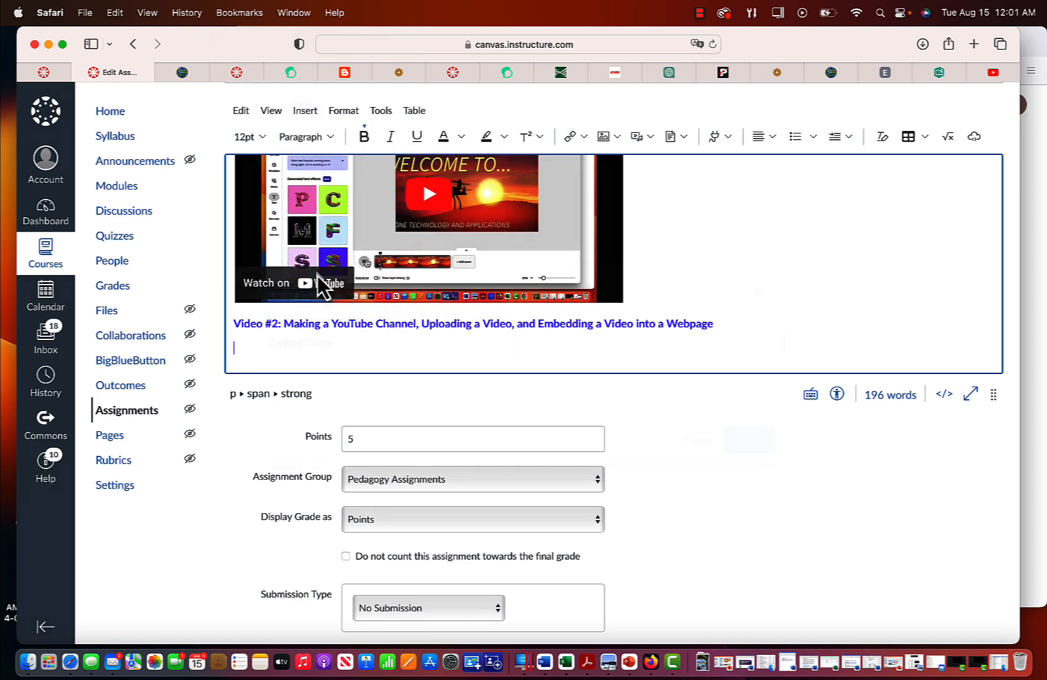
{"action": "left_click", "coordinate": [349, 371]}
{"action": "key", "text": "super+v"}
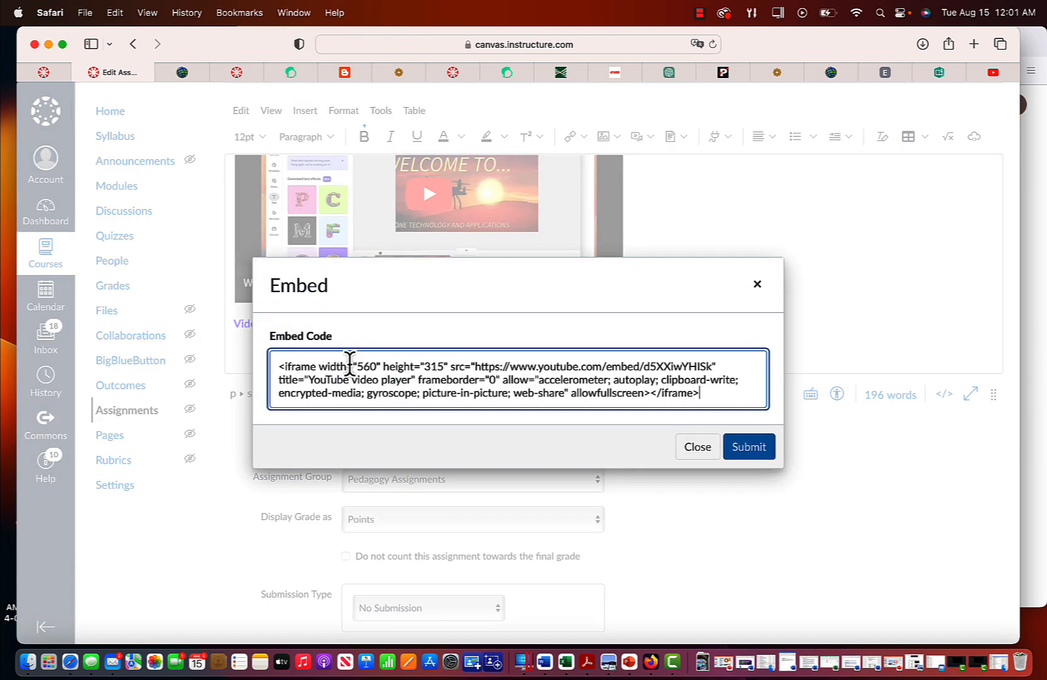
{"action": "left_click", "coordinate": [743, 442]}
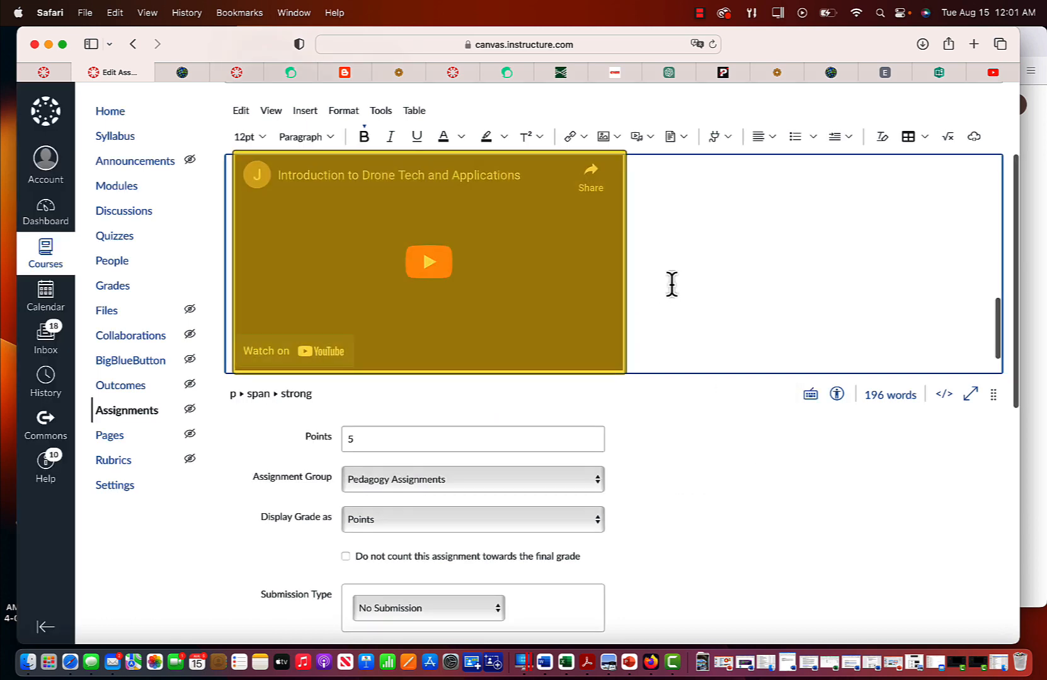
Review the embedded video in the assignment description and save the assignment
{"action": "scroll", "coordinate": [661, 269], "scroll_direction": "up", "scroll_amount": 2}
{"action": "scroll", "coordinate": [661, 269], "scroll_direction": "down", "scroll_amount": 10}
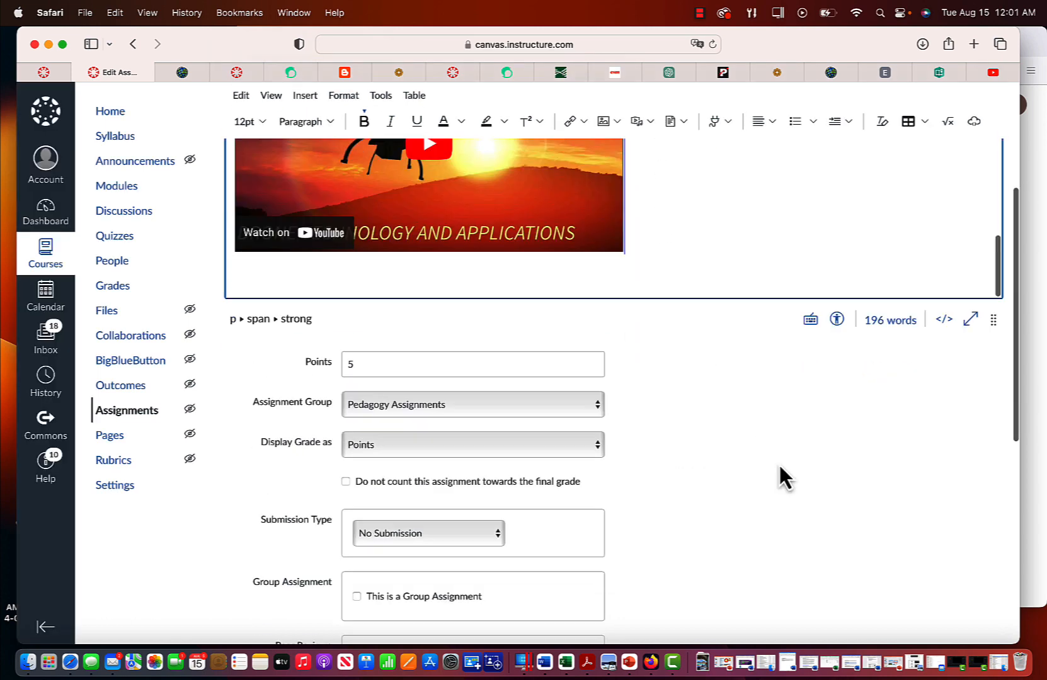
{"action": "left_click", "coordinate": [970, 576]}
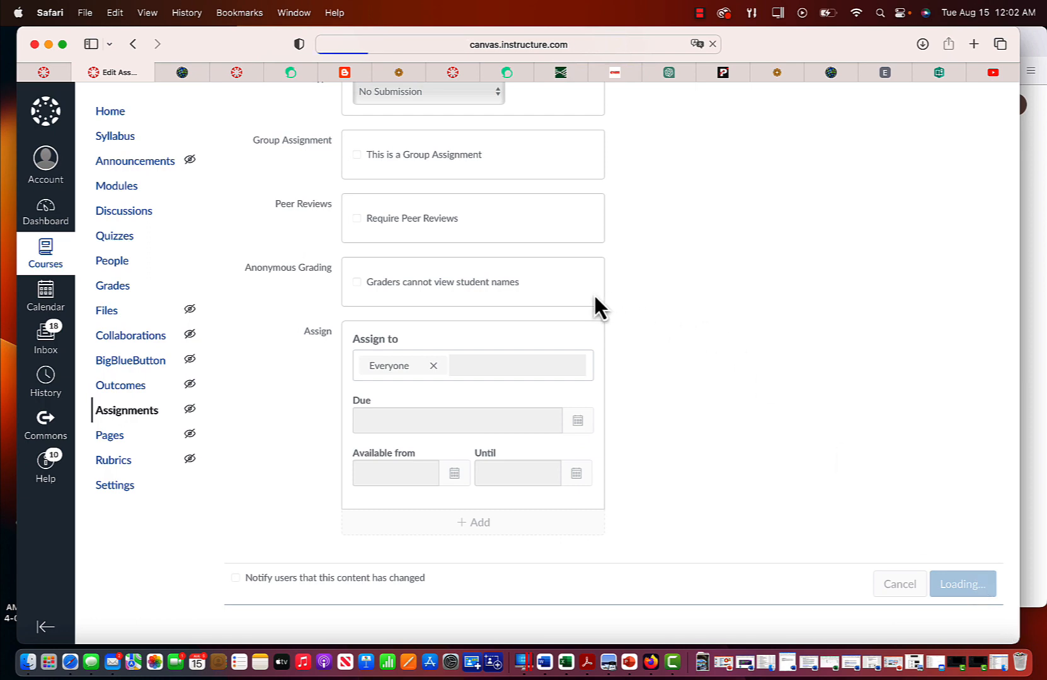
Test playback of the embedded drone video on the saved assignment page and pause it
{"action": "scroll", "coordinate": [570, 379], "scroll_direction": "down", "scroll_amount": 4}
{"action": "scroll", "coordinate": [570, 379], "scroll_direction": "down", "scroll_amount": 5}
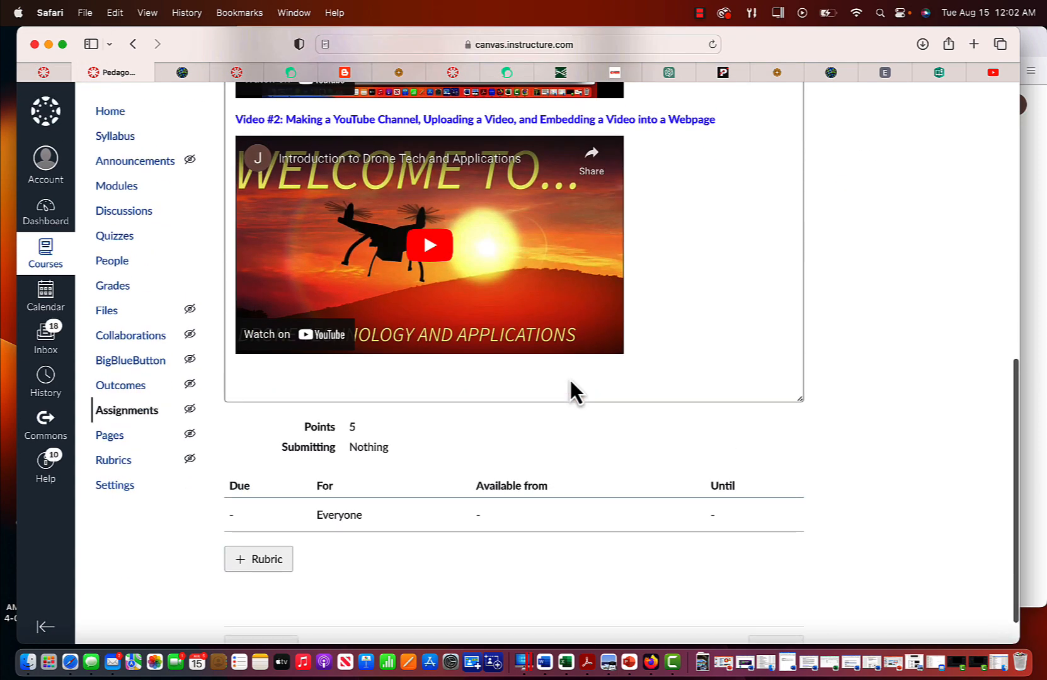
{"action": "scroll", "coordinate": [479, 271], "scroll_direction": "up", "scroll_amount": 1}
{"action": "left_click", "coordinate": [428, 302]}
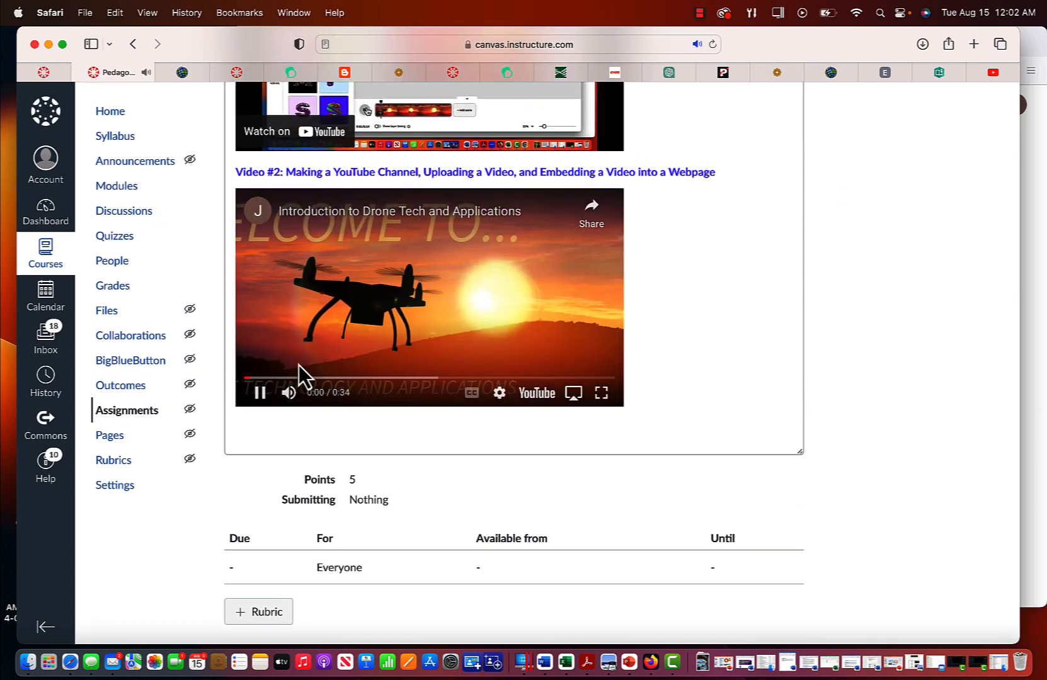
{"action": "left_click", "coordinate": [260, 393]}
Open the General Questions topic in the course discussions and start a reply
{"action": "scroll", "coordinate": [318, 292], "scroll_direction": "up", "scroll_amount": 5}
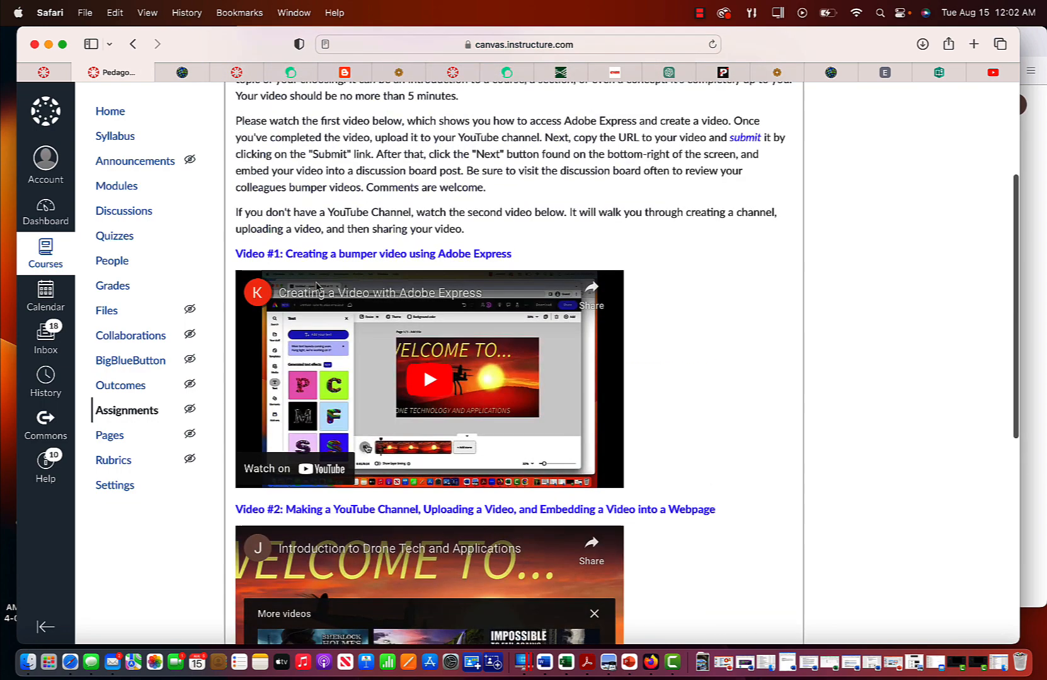
{"action": "left_click", "coordinate": [138, 212]}
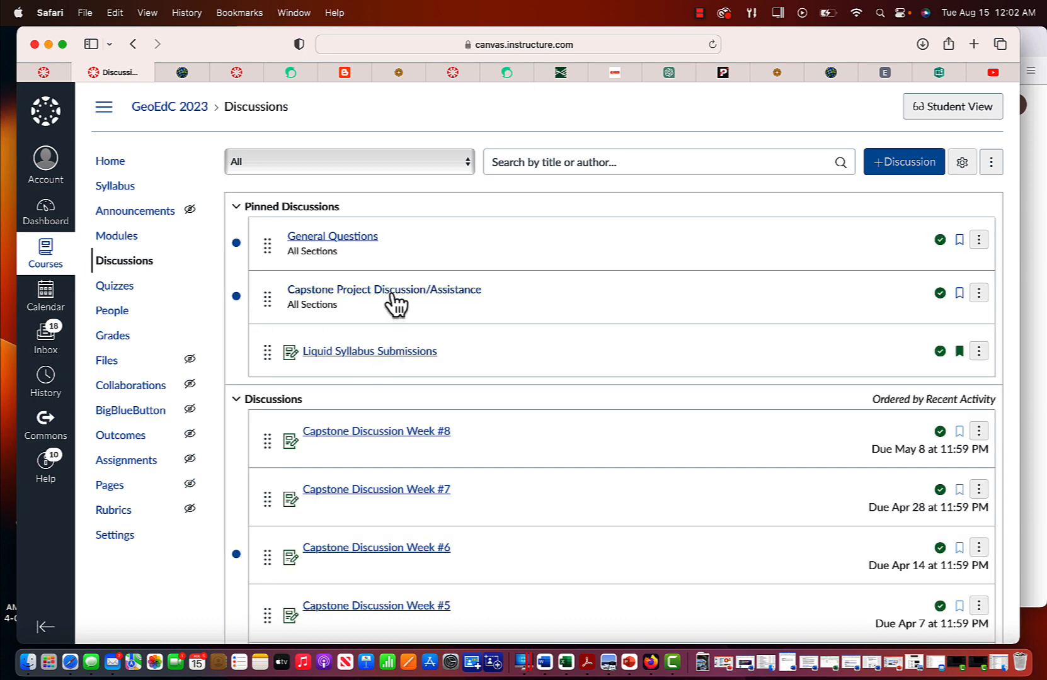
{"action": "left_click", "coordinate": [354, 237]}
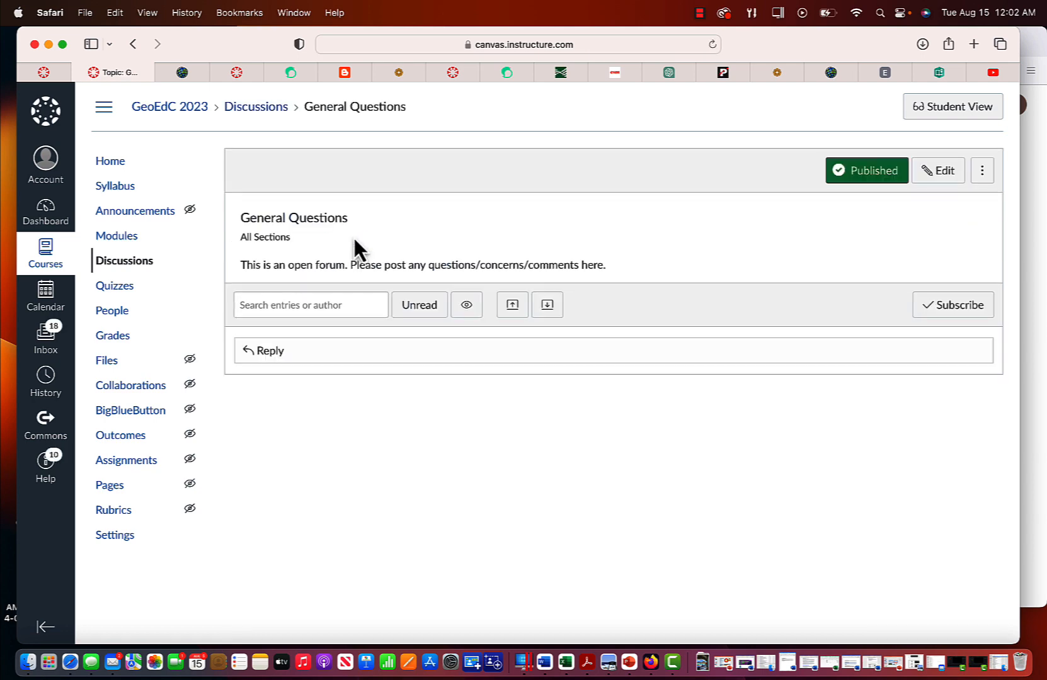
{"action": "left_click", "coordinate": [248, 351]}
{"action": "left_click", "coordinate": [324, 417]}
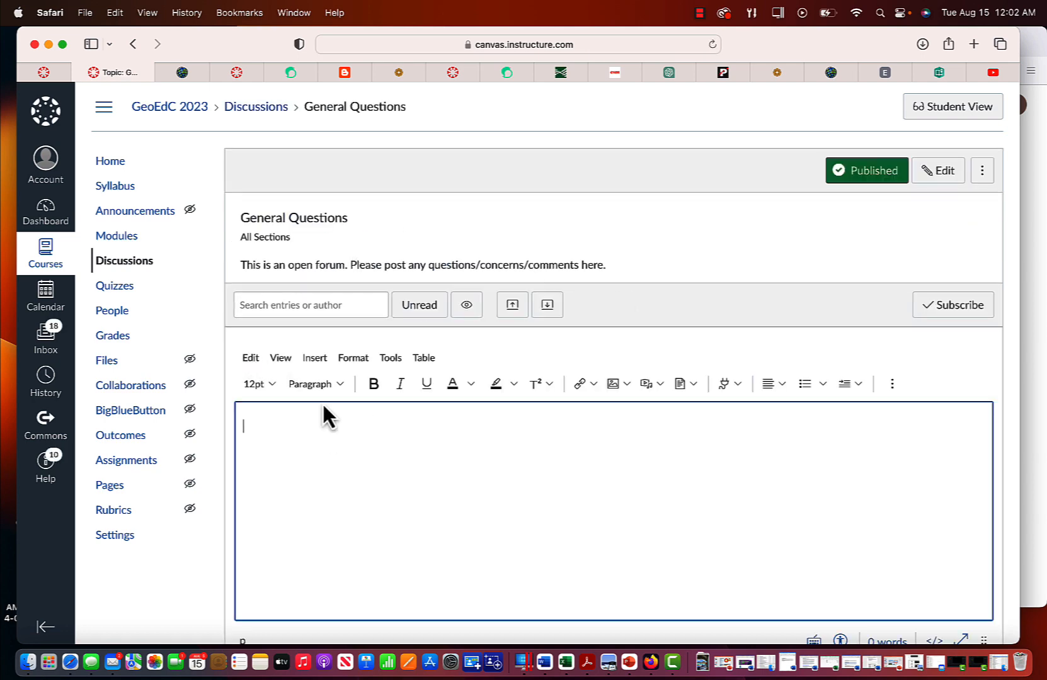
Embed the drone video in the discussion reply using the copied iframe code
{"action": "left_click", "coordinate": [317, 365]}
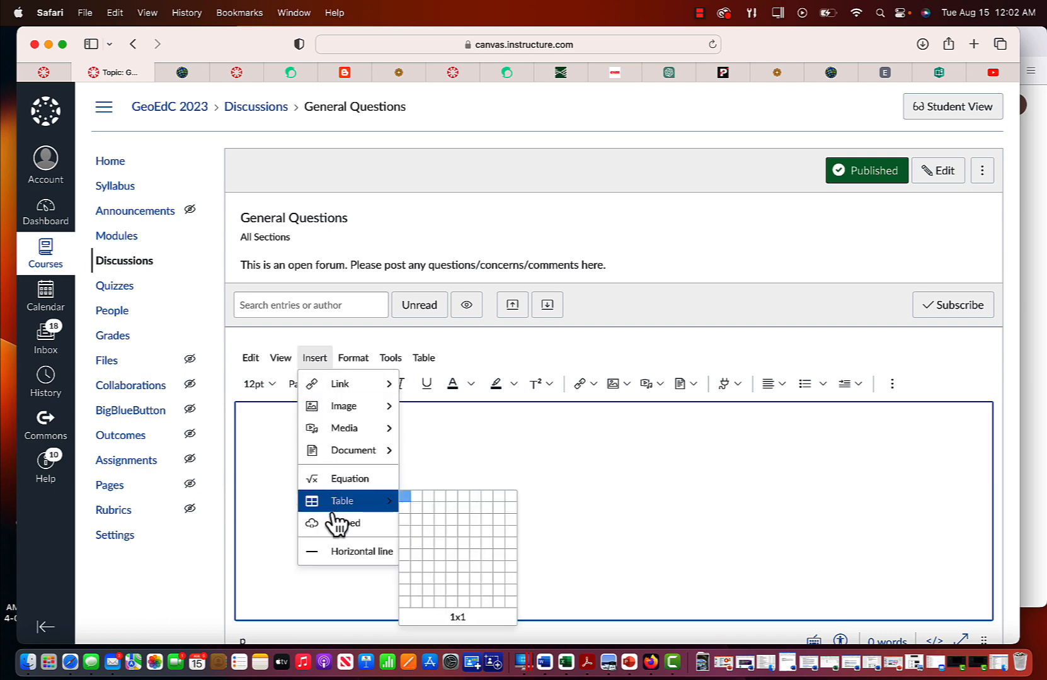
{"action": "left_click", "coordinate": [334, 524]}
{"action": "left_click", "coordinate": [346, 376]}
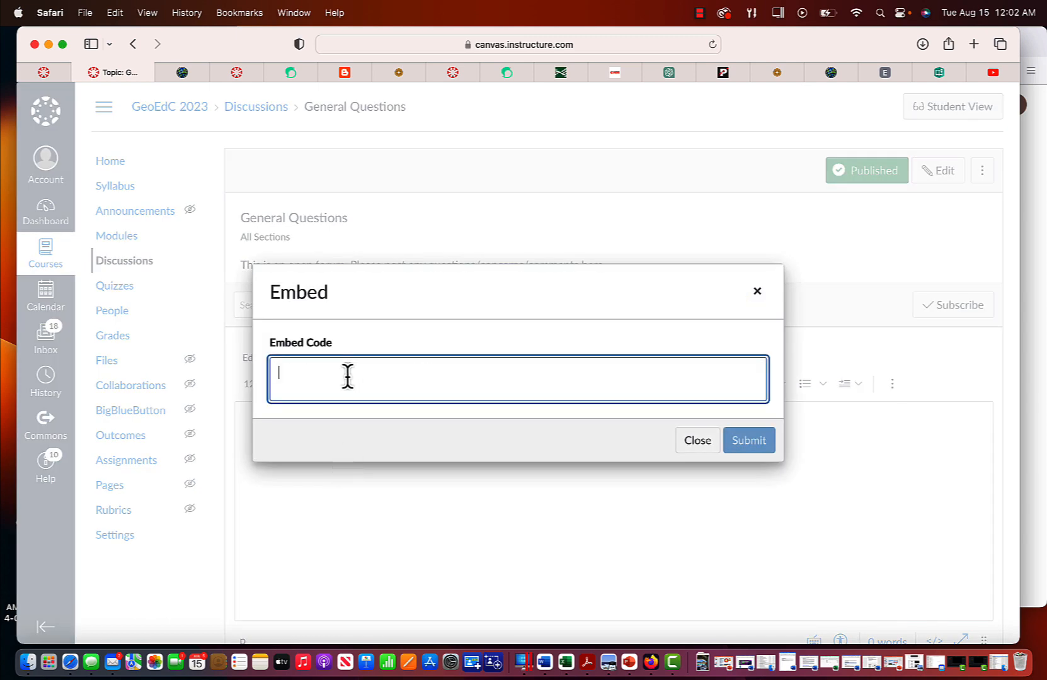
{"action": "key", "text": "super+v"}
{"action": "left_click", "coordinate": [737, 451]}
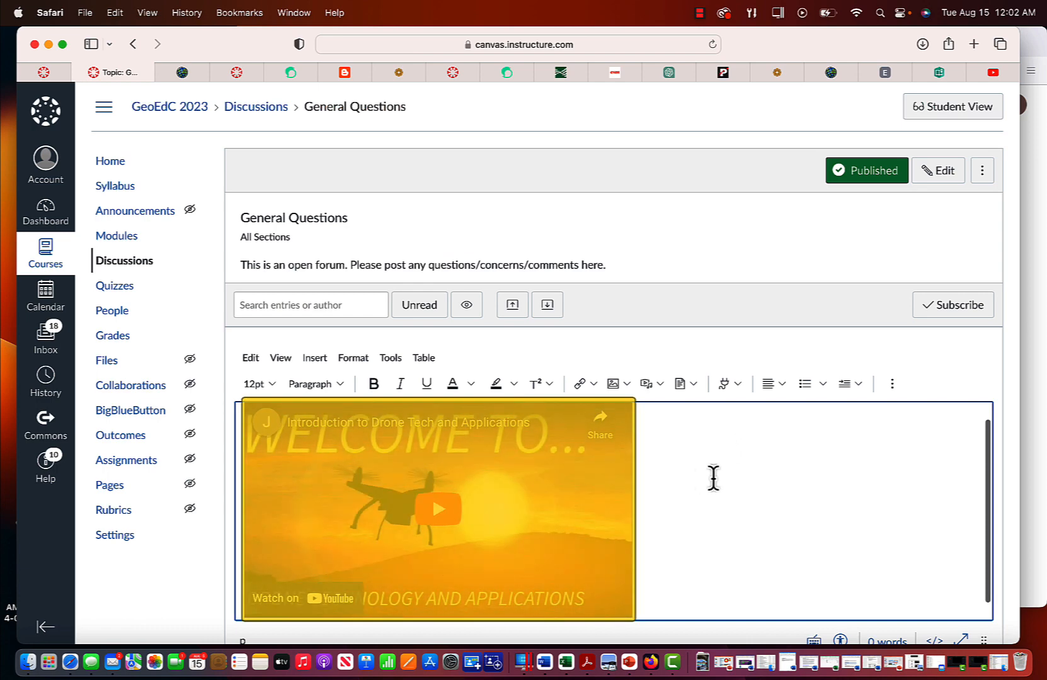
Post the reply containing the embedded video to General Questions and review the published post
{"action": "scroll", "coordinate": [730, 490], "scroll_direction": "down", "scroll_amount": 4}
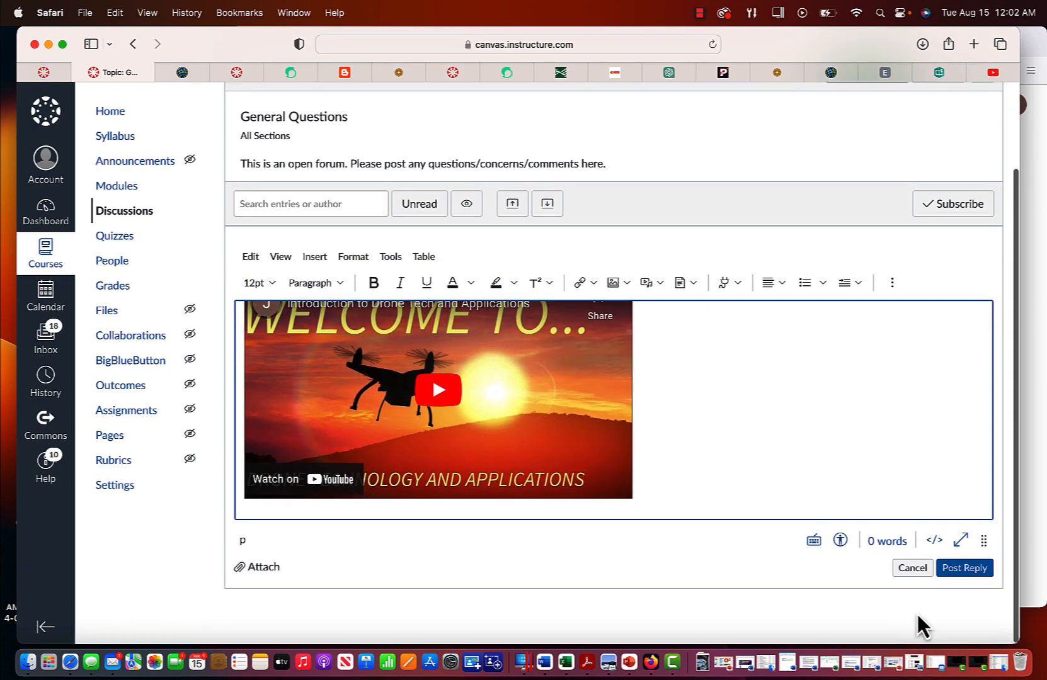
{"action": "left_click", "coordinate": [958, 567]}
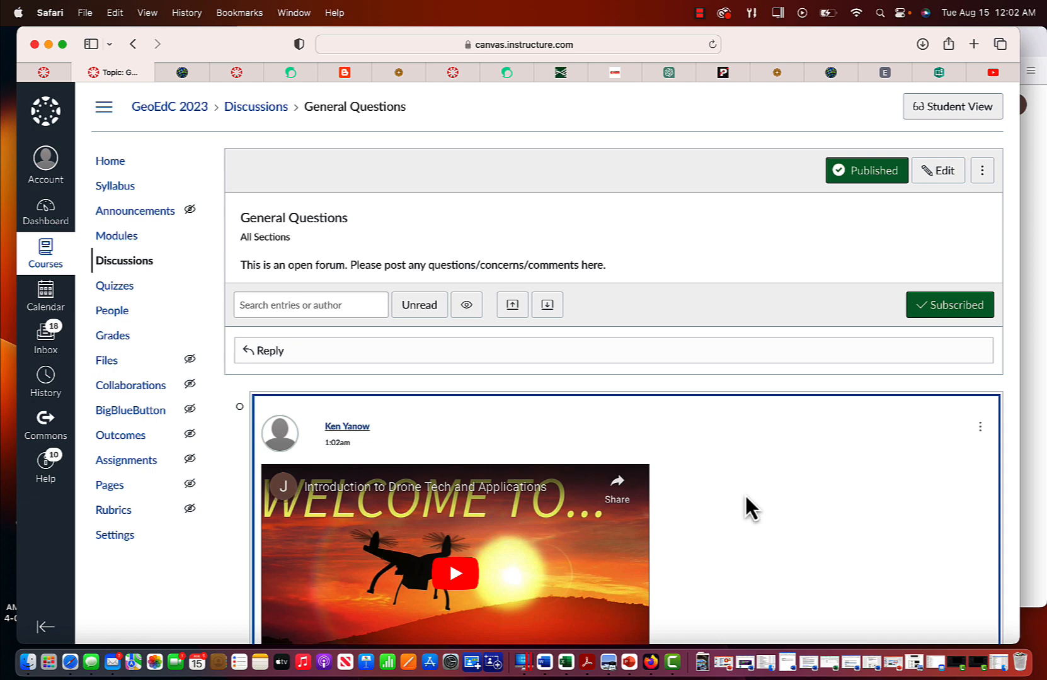
{"action": "scroll", "coordinate": [746, 496], "scroll_direction": "down", "scroll_amount": 3}
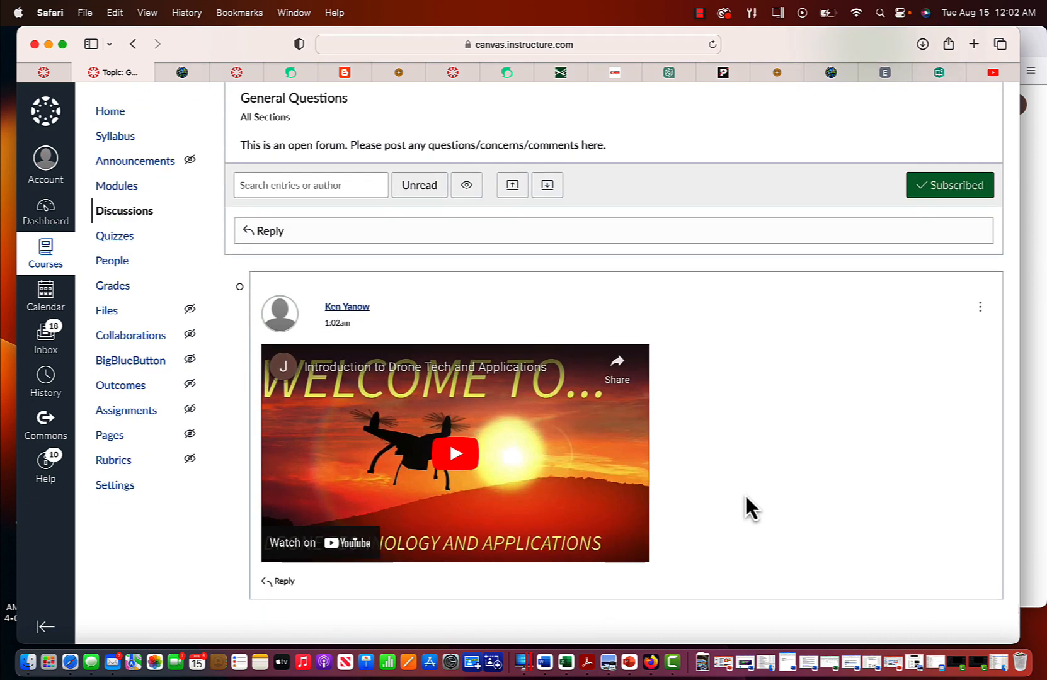